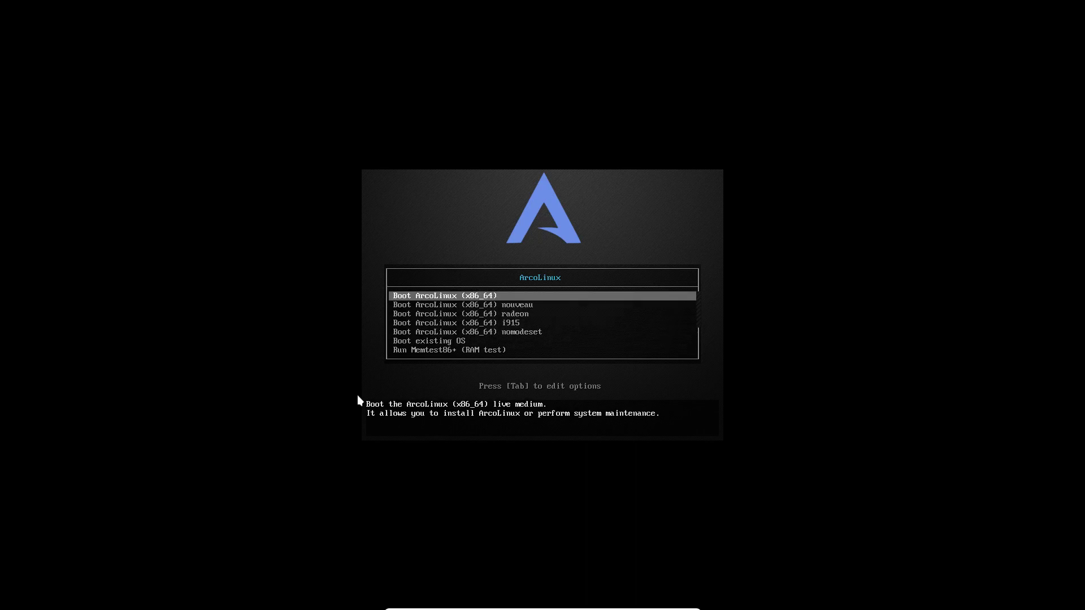
{"action": "key", "text": "Down"}
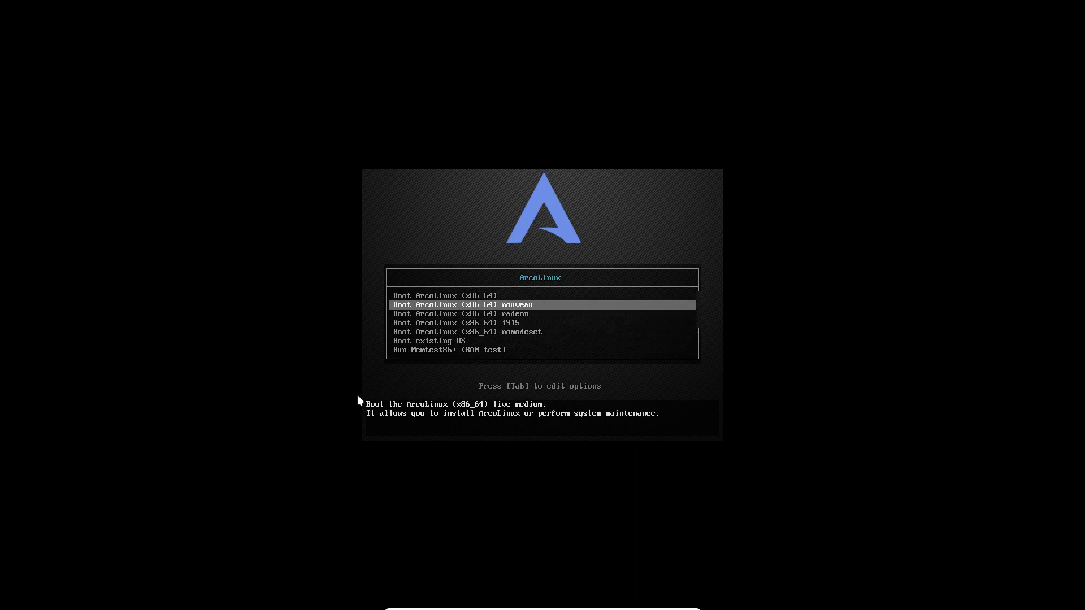
Step: Browse the boot entries, discard a test edit of the nouveau options, and return to the default live entry
{"action": "key", "text": "Tab"}
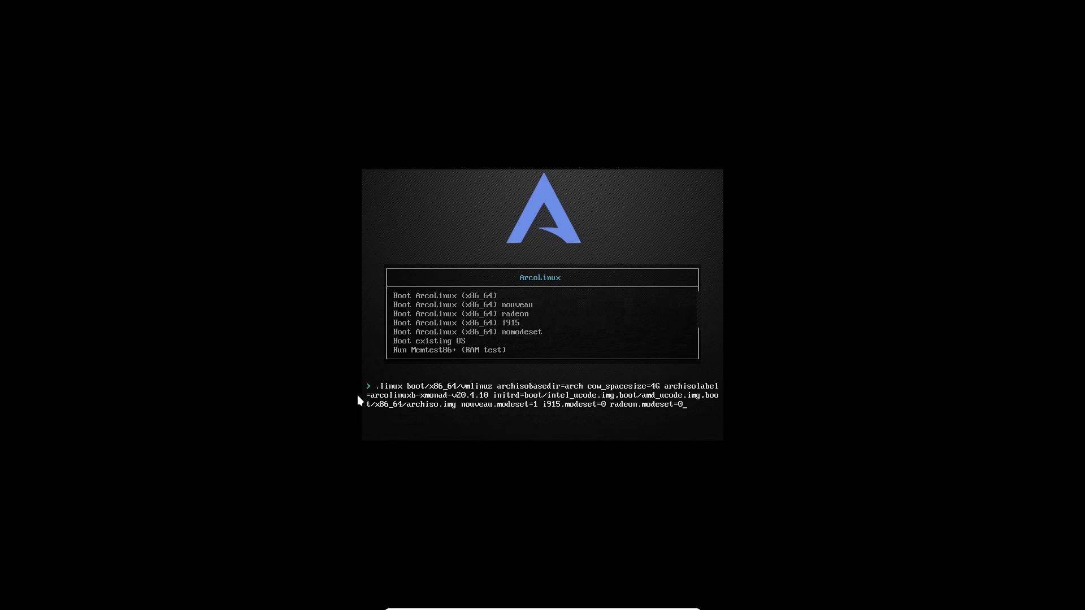
{"action": "type", "text": "dfgdfg"}
{"action": "key", "text": "BackSpace"}
{"action": "key", "text": "BackSpace"}
{"action": "key", "text": "BackSpace"}
{"action": "key", "text": "BackSpace"}
{"action": "key", "text": "BackSpace"}
{"action": "key", "text": "BackSpace"}
{"action": "key", "text": "Escape"}
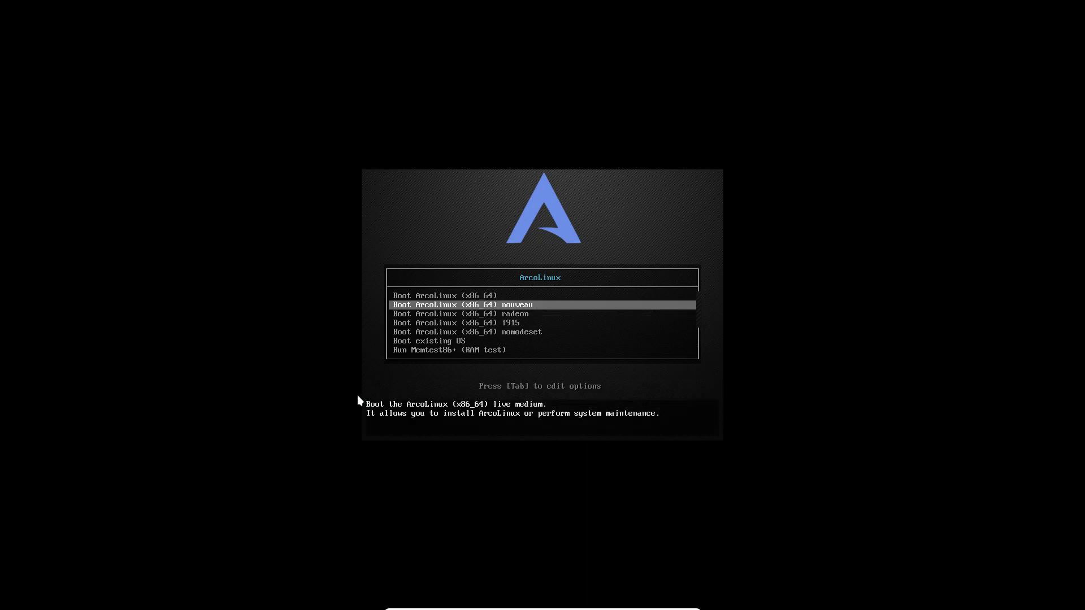
{"action": "key", "text": "Up"}
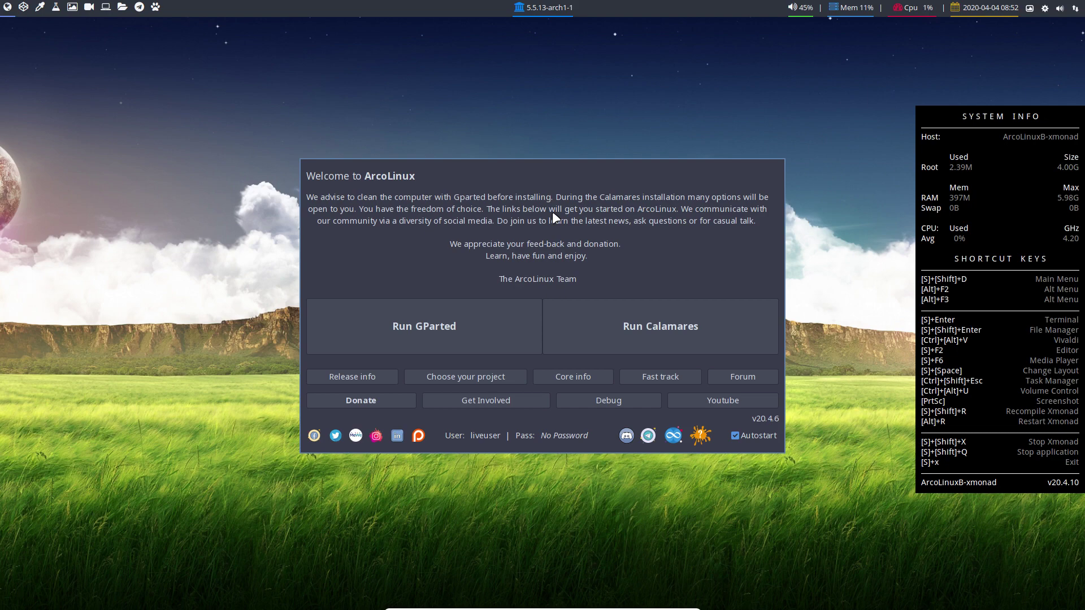
Step: Open a urxvt terminal with neofetch, dismiss the 129-updates notice, and shift the Welcome window right
{"action": "key", "text": "super+Return"}
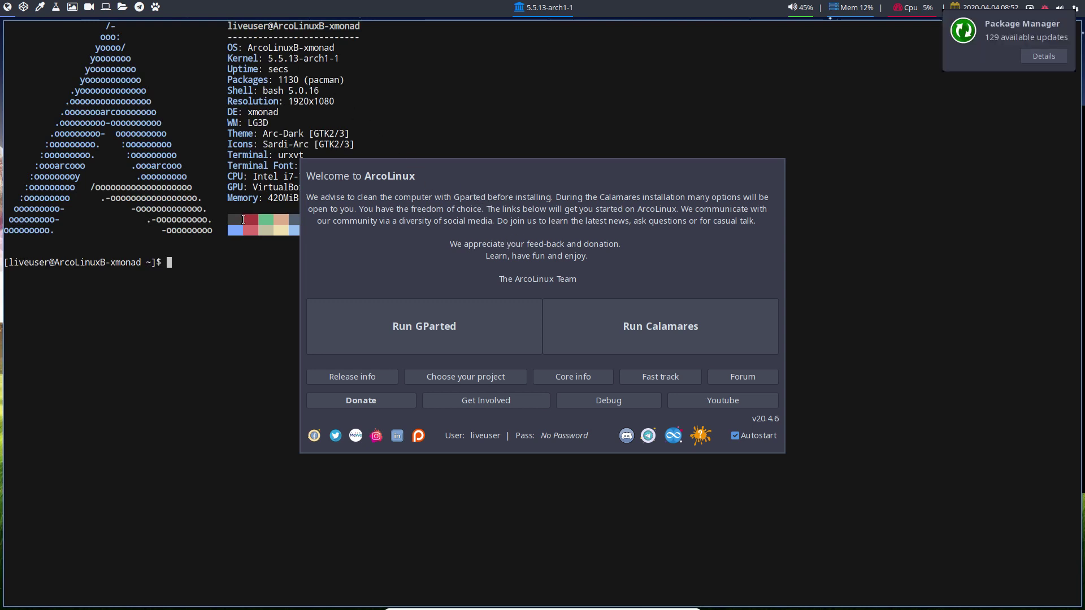
{"action": "left_click", "coordinate": [1008, 29]}
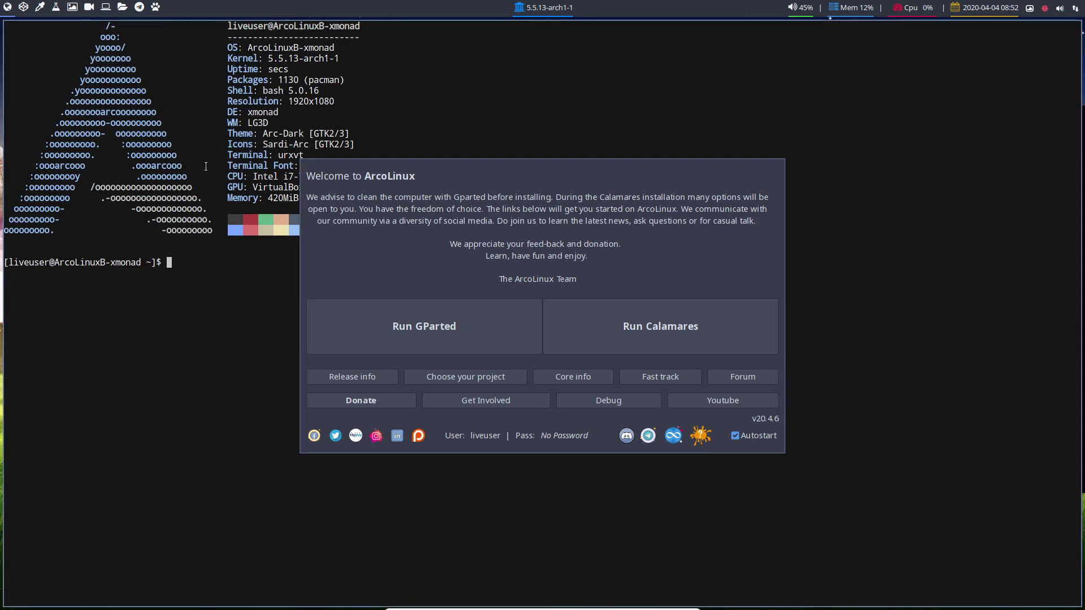
{"action": "double_click", "coordinate": [283, 71]}
{"action": "triple_click", "coordinate": [260, 112]}
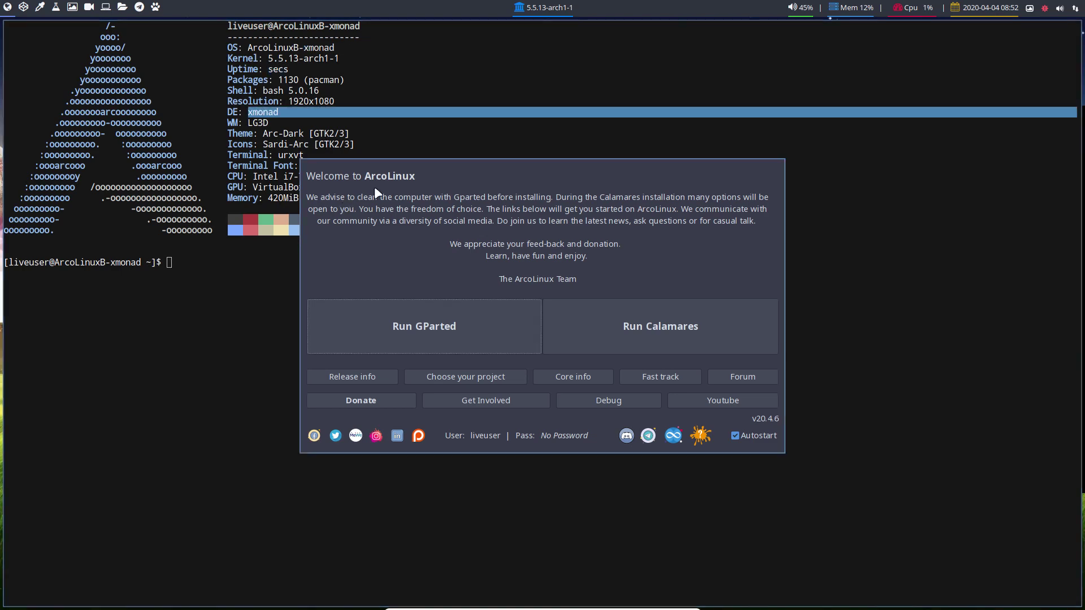
{"action": "left_click_drag", "start_coordinate": [377, 204], "coordinate": [669, 276]}
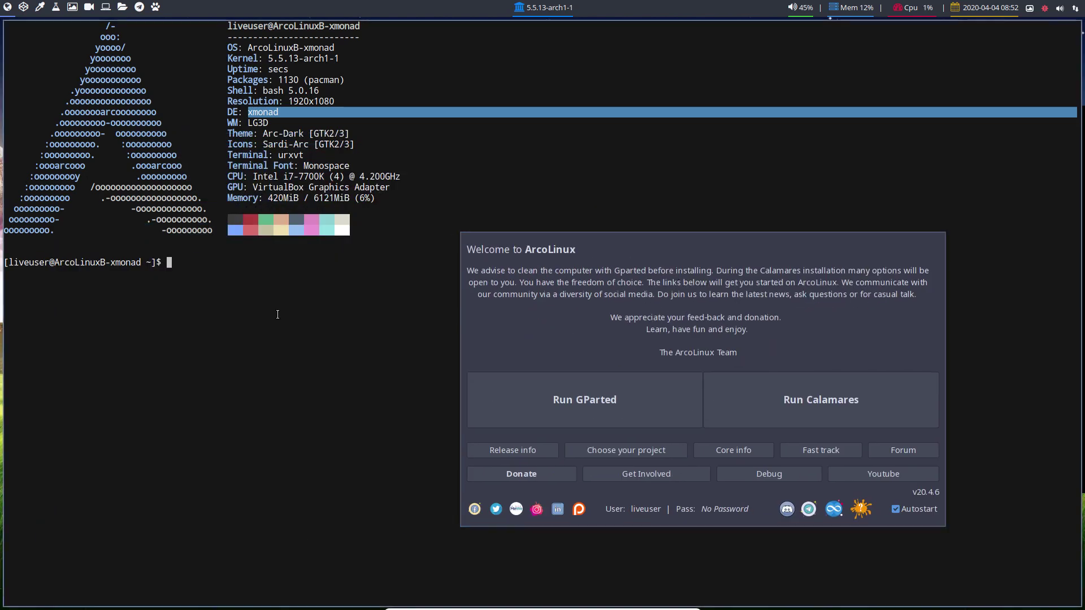
{"action": "key", "text": "super+q"}
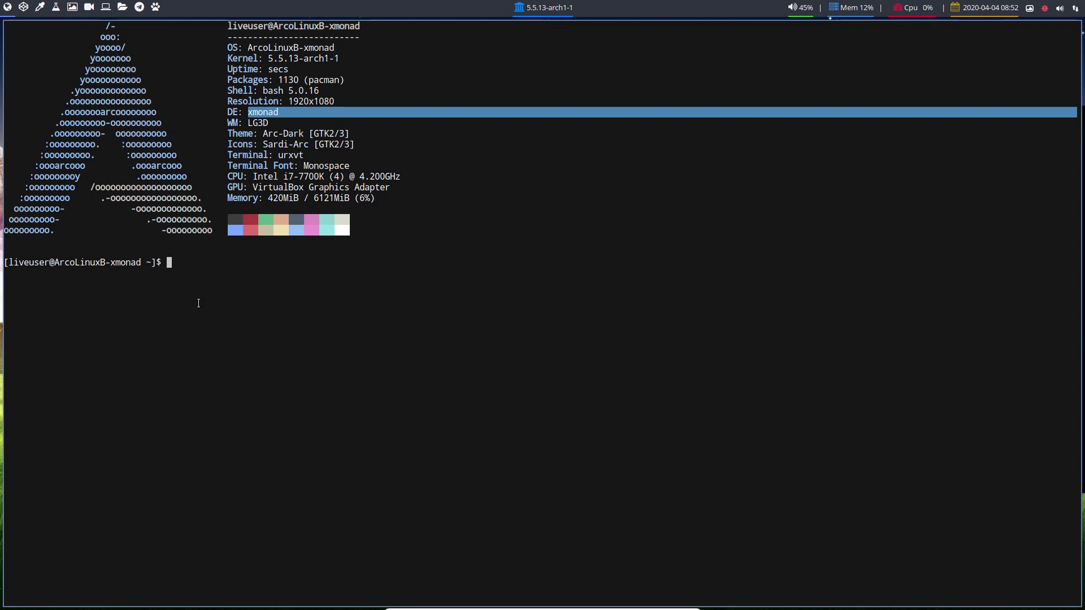
Step: Close the terminal, reposition the Welcome window, then close it with Super+Shift+Q
{"action": "key", "text": "super+q"}
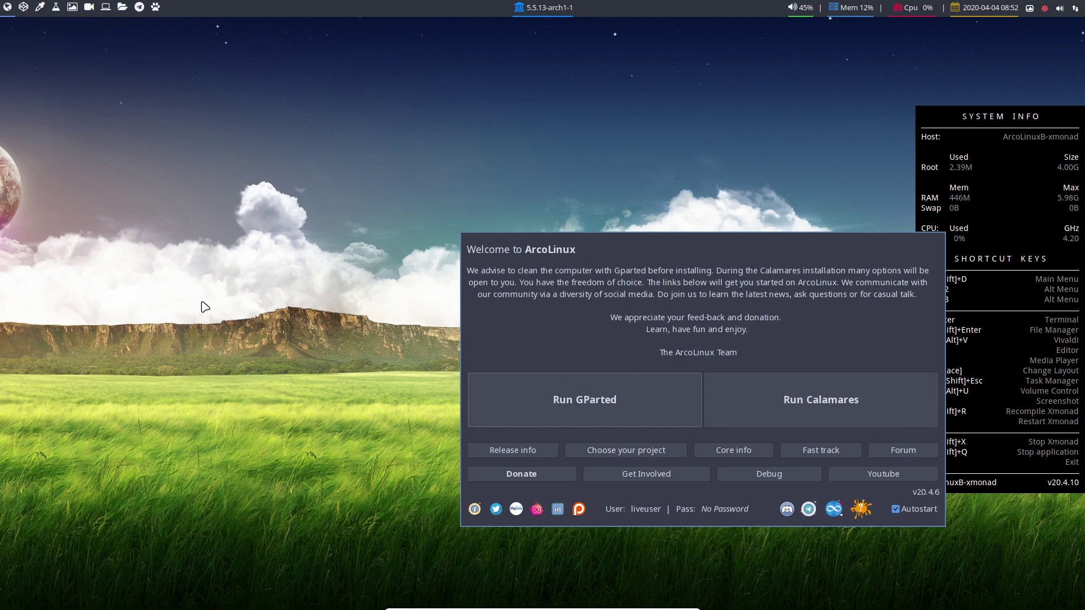
{"action": "left_click_drag", "start_coordinate": [685, 279], "coordinate": [416, 220]}
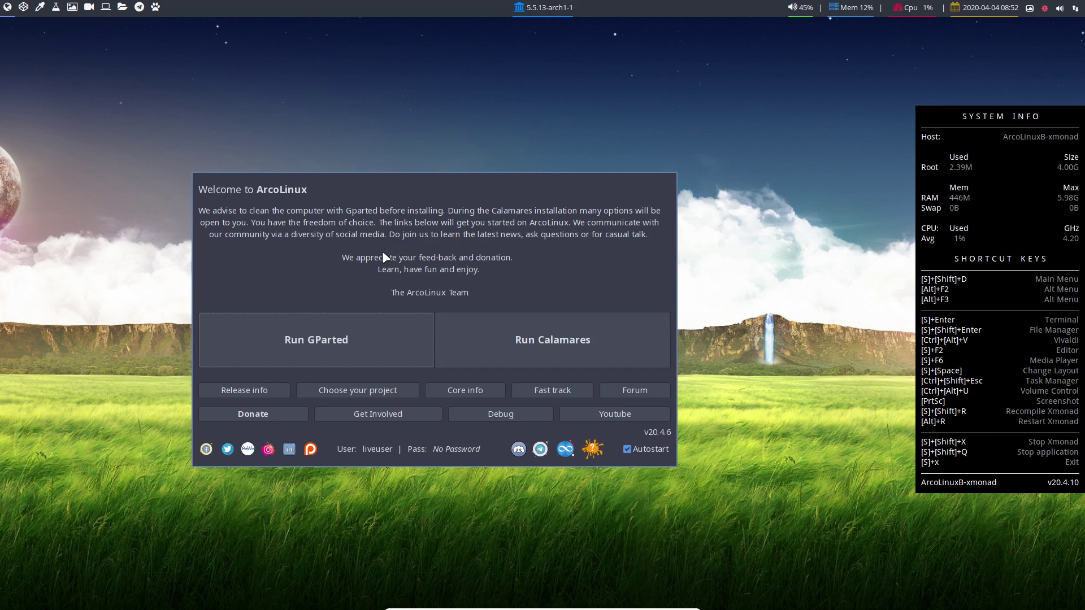
{"action": "left_click_drag", "start_coordinate": [382, 251], "coordinate": [555, 229]}
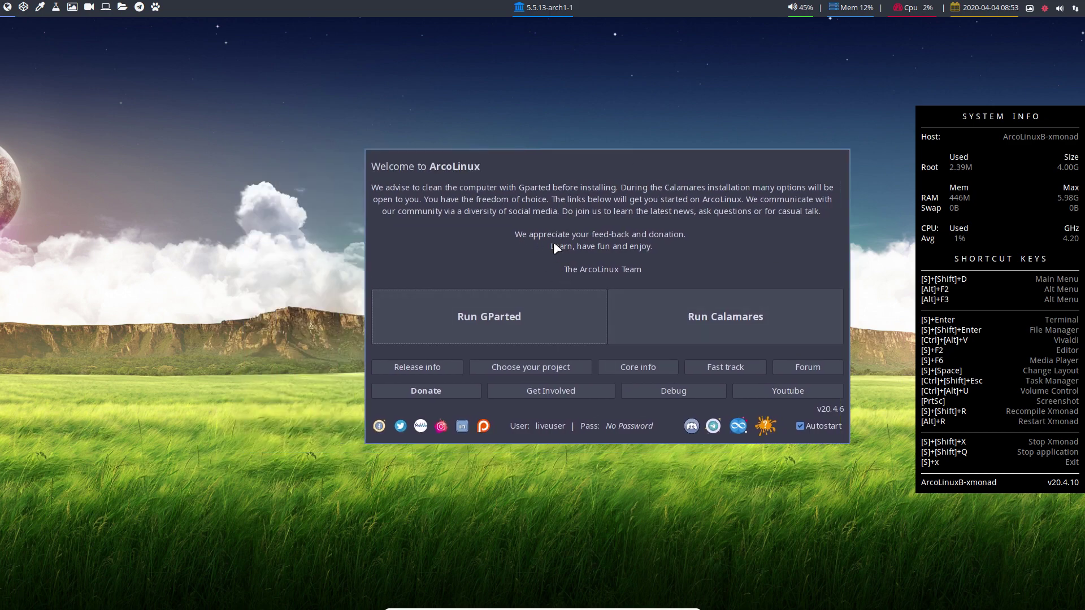
{"action": "key", "text": "super+shift+q"}
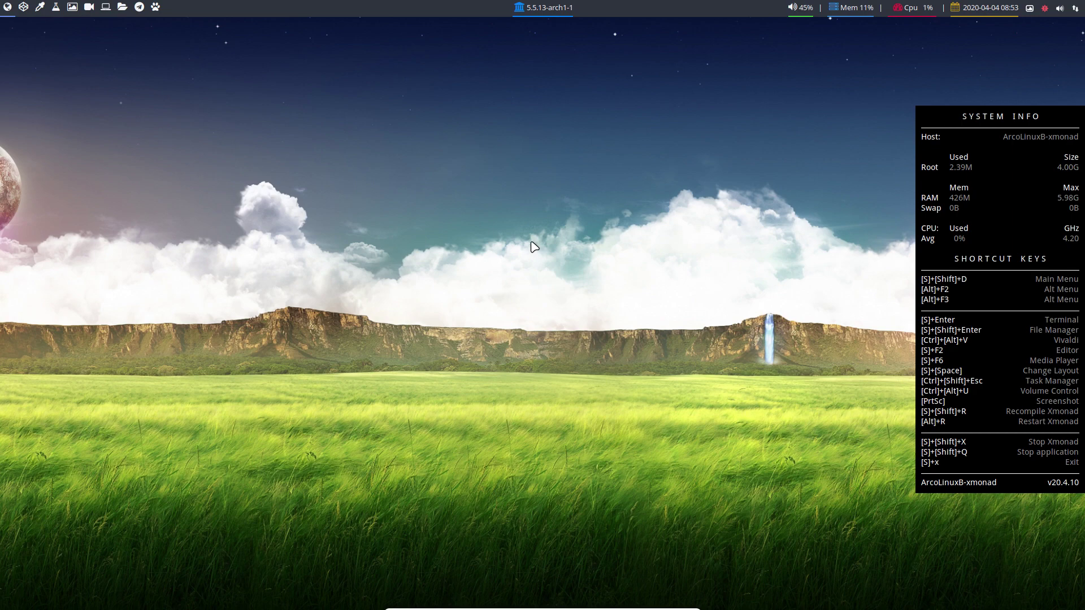
Step: Relaunch arcolinux-welcome-app from dmenu by searching 'arcolin'
{"action": "key", "text": "super+shift+d"}
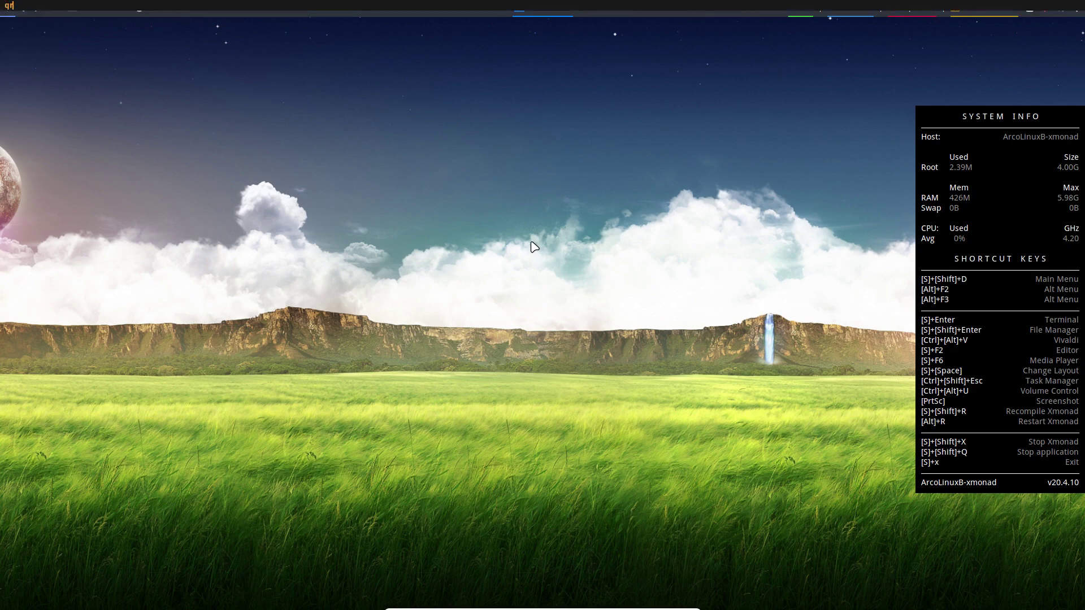
{"action": "type", "text": "arcolin"}
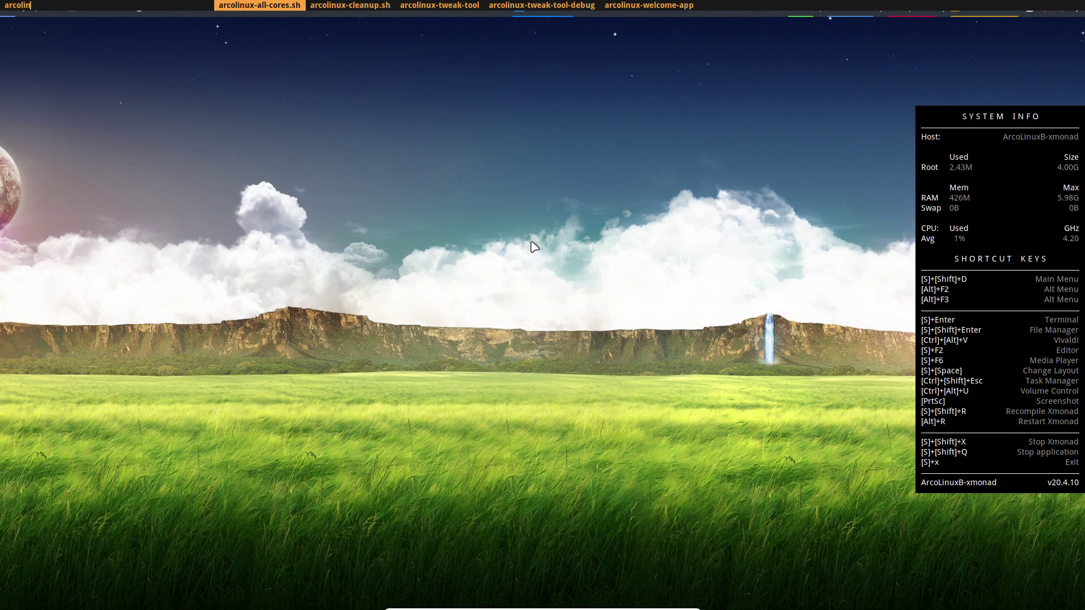
{"action": "key", "text": "Right"}
{"action": "key", "text": "Right"}
{"action": "key", "text": "Right"}
{"action": "key", "text": "Right"}
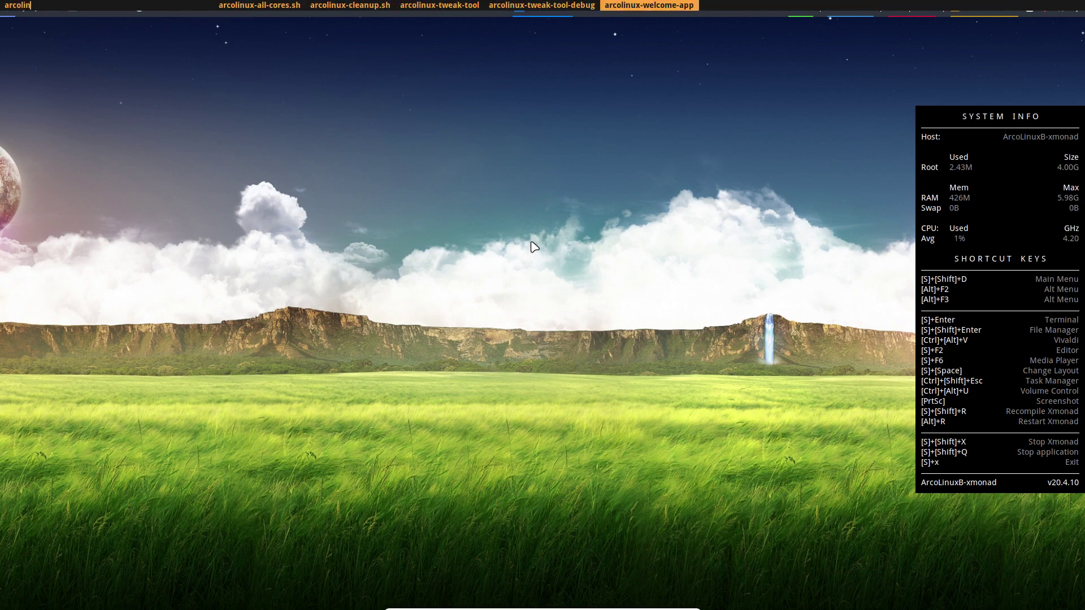
{"action": "key", "text": "Return"}
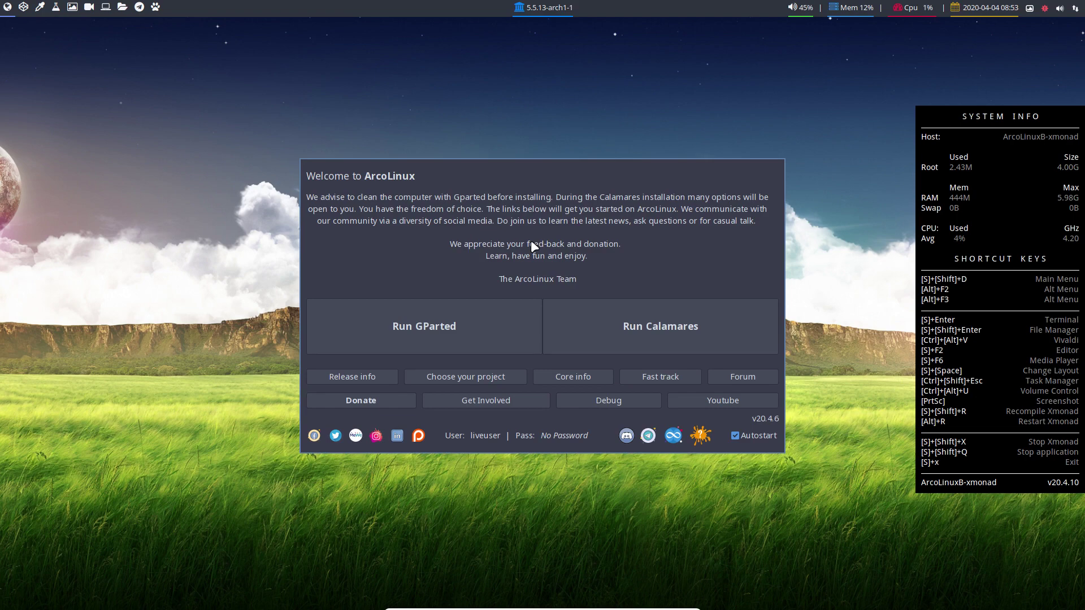
Step: Close the Welcome app and type 'pkexec calamares' into a new urxvt terminal without running it
{"action": "key", "text": "super+shift+q"}
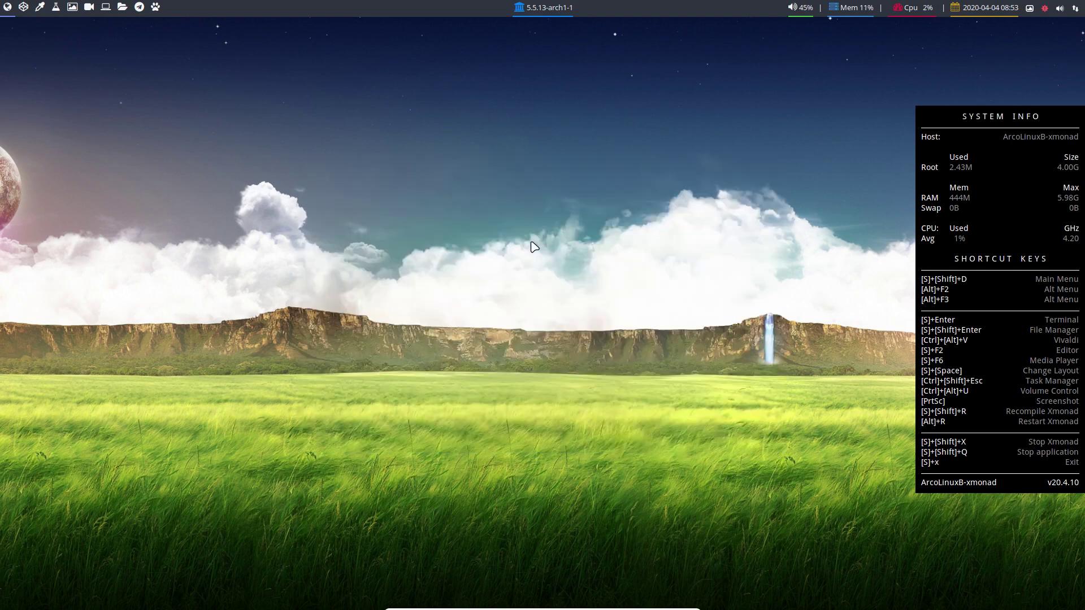
{"action": "key", "text": "super+Return"}
{"action": "type", "text": "pkexec"}
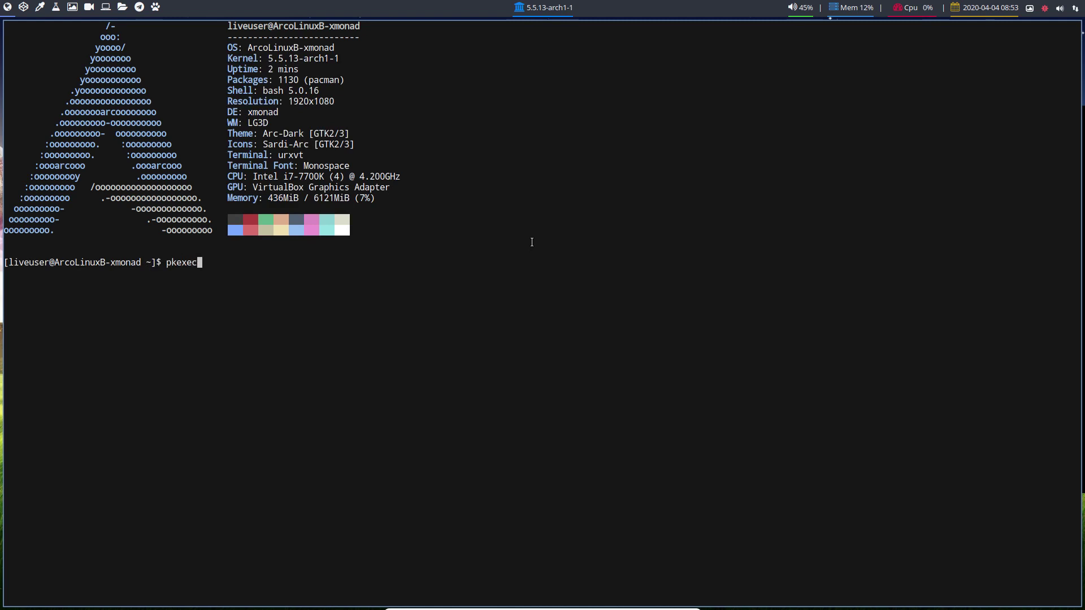
{"action": "type", "text": " calamaresa"}
Step: Close the unrun pkexec terminal and relaunch arcolinux-welcome-app via dmenu by searching 'arco'
{"action": "key", "text": "super+shift+q"}
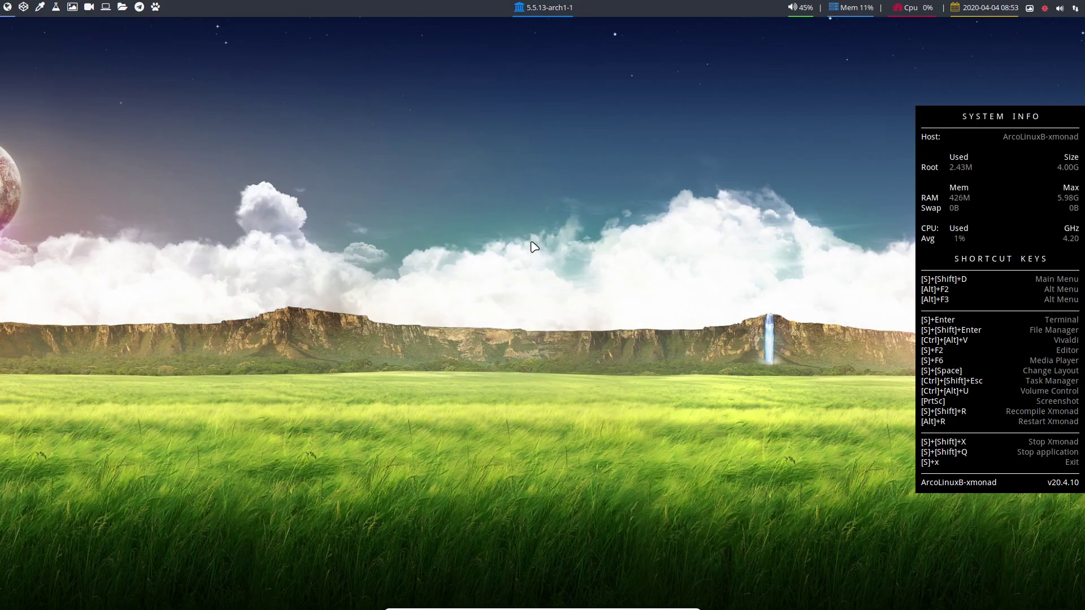
{"action": "key", "text": "super+shift+d"}
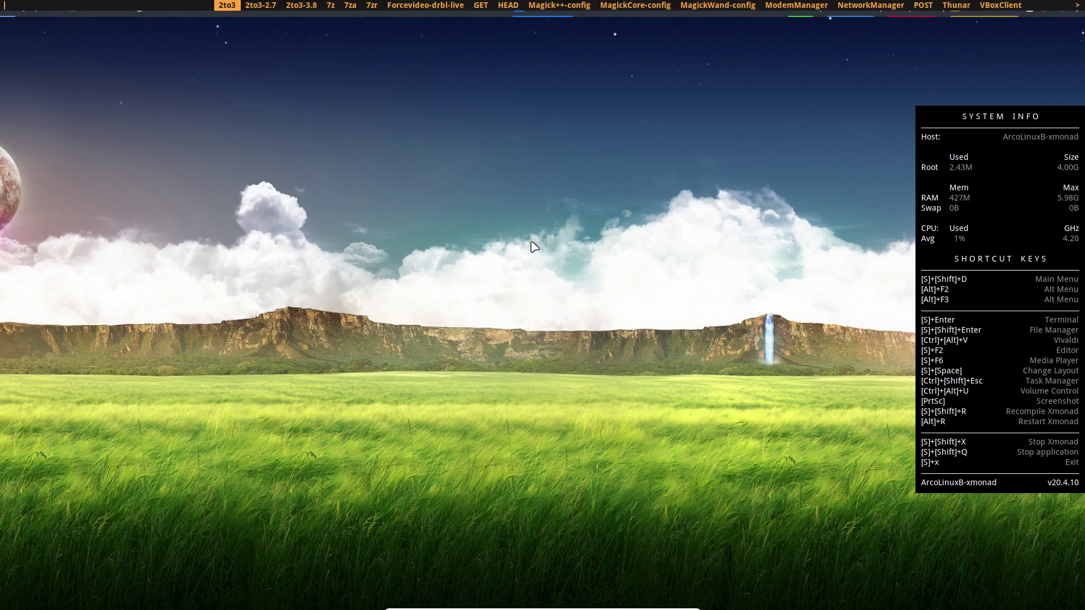
{"action": "type", "text": "arco"}
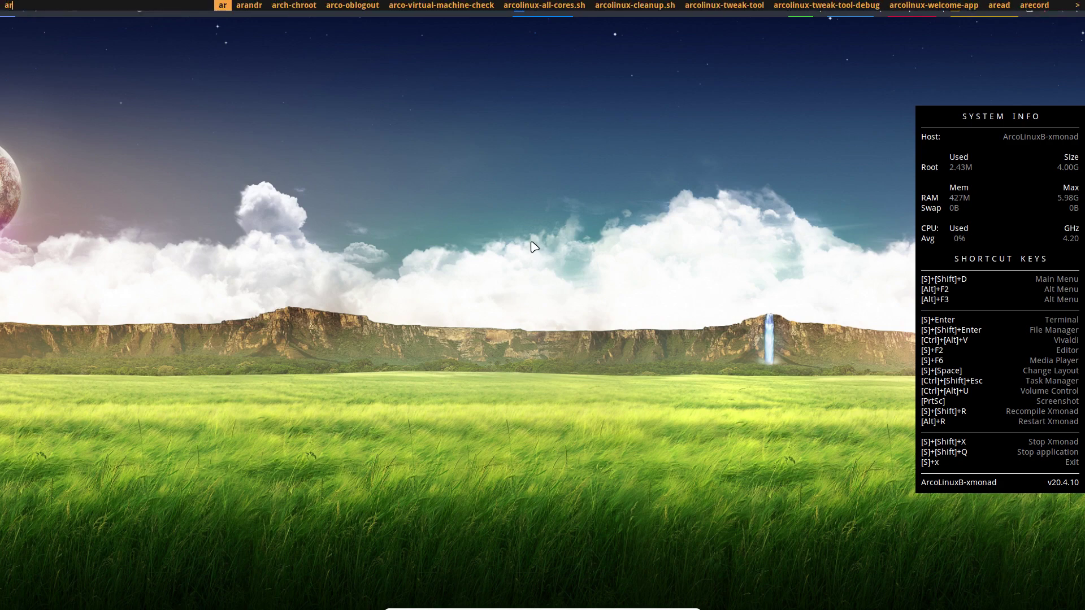
{"action": "key", "text": "Right"}
{"action": "key", "text": "Right"}
{"action": "key", "text": "Right"}
{"action": "key", "text": "Right"}
{"action": "key", "text": "Right"}
{"action": "key", "text": "Right"}
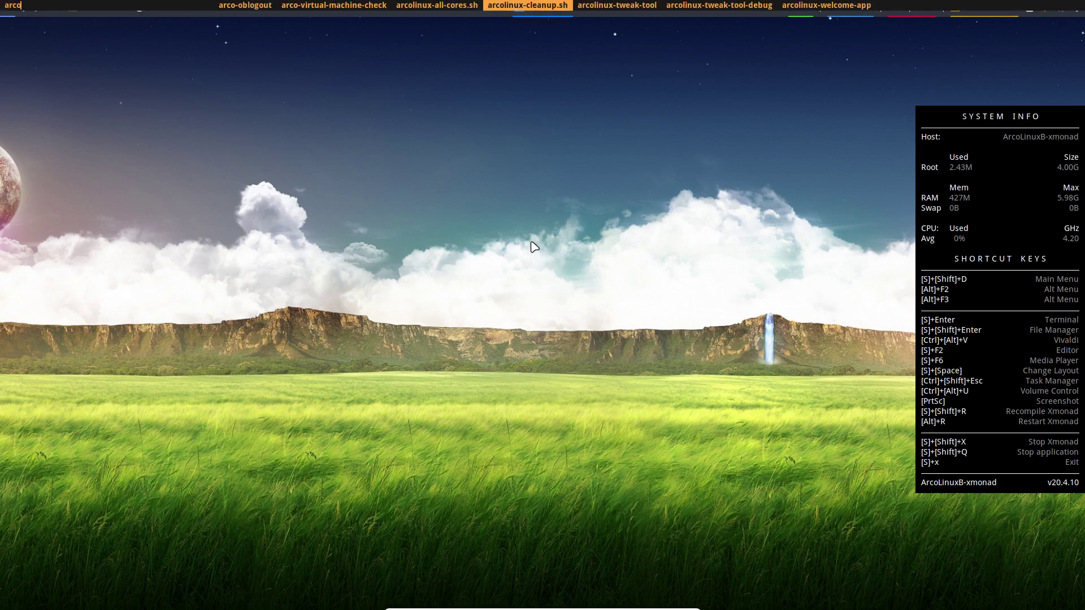
{"action": "key", "text": "Return"}
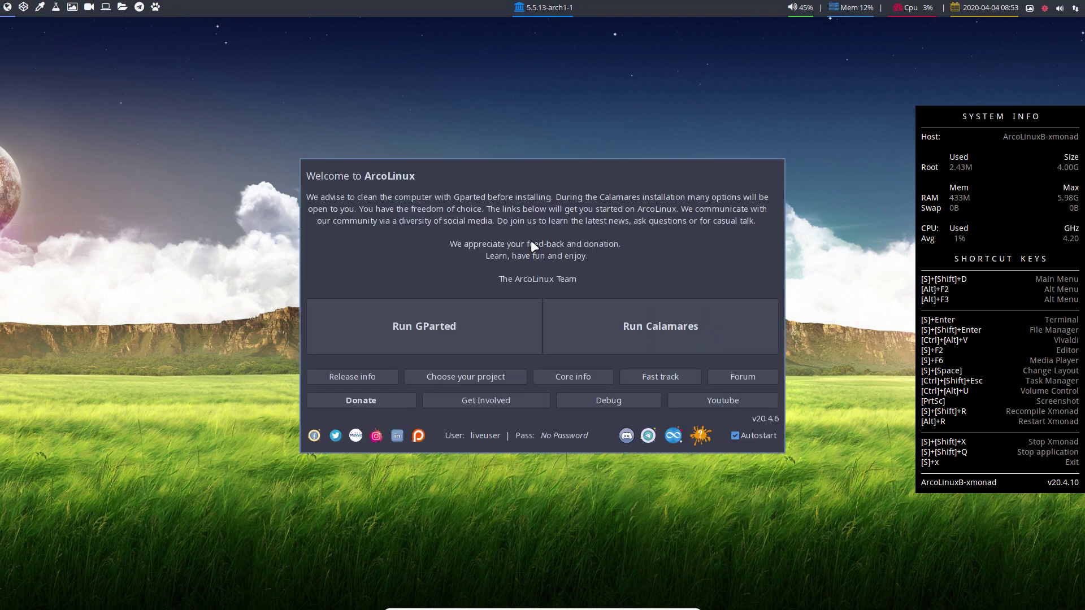
Step: Start GParted from the Welcome app and select the 17.73 GiB ext4 /dev/sda2 partition
{"action": "left_click", "coordinate": [459, 325]}
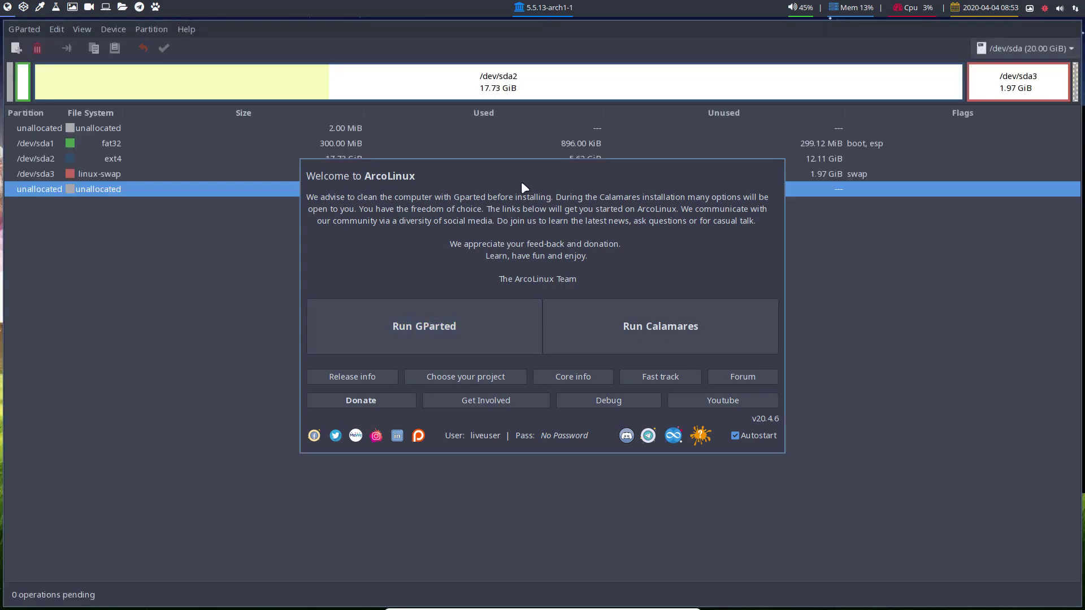
{"action": "left_click_drag", "start_coordinate": [521, 182], "coordinate": [789, 322]}
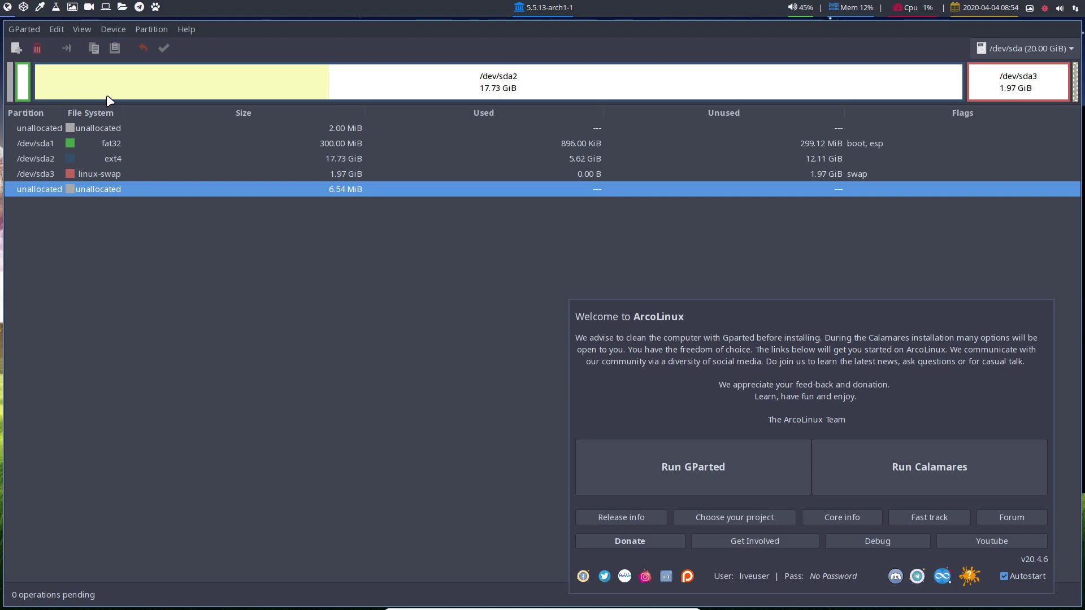
{"action": "left_click", "coordinate": [118, 145]}
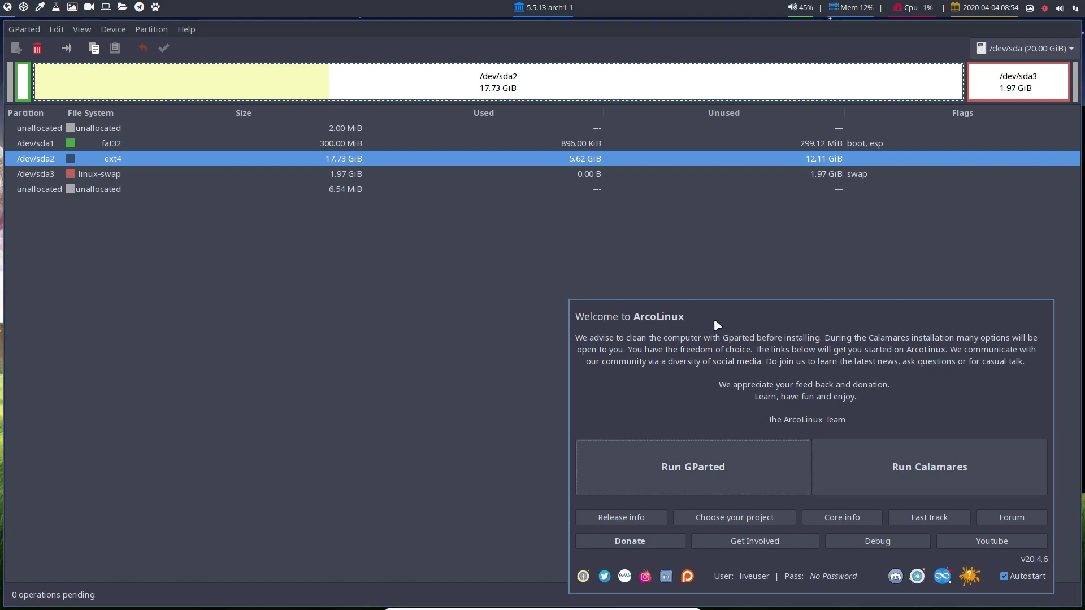
{"action": "left_click_drag", "start_coordinate": [796, 328], "coordinate": [461, 264]}
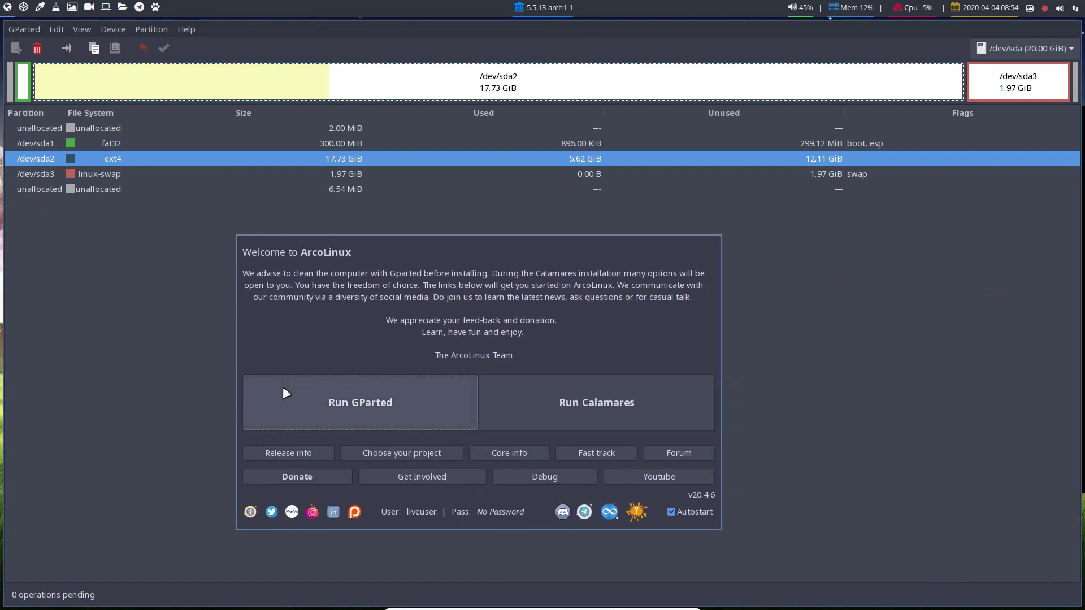
{"action": "left_click_drag", "start_coordinate": [409, 285], "coordinate": [766, 322]}
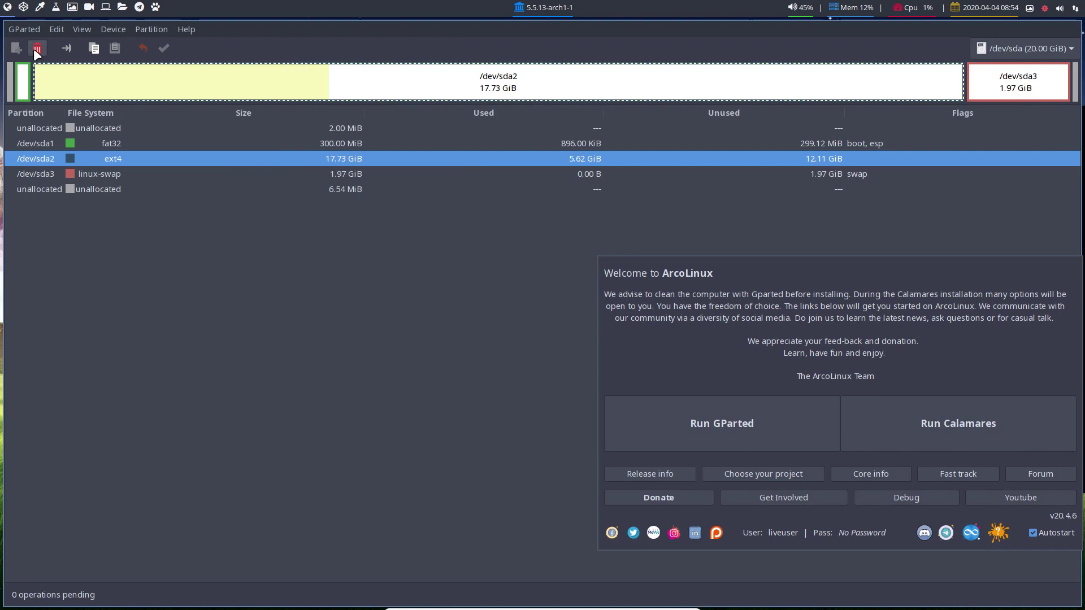
Step: Delete partitions /dev/sda1, /dev/sda2 and the /dev/sda3 swap
{"action": "left_click", "coordinate": [27, 85]}
{"action": "left_click", "coordinate": [37, 50]}
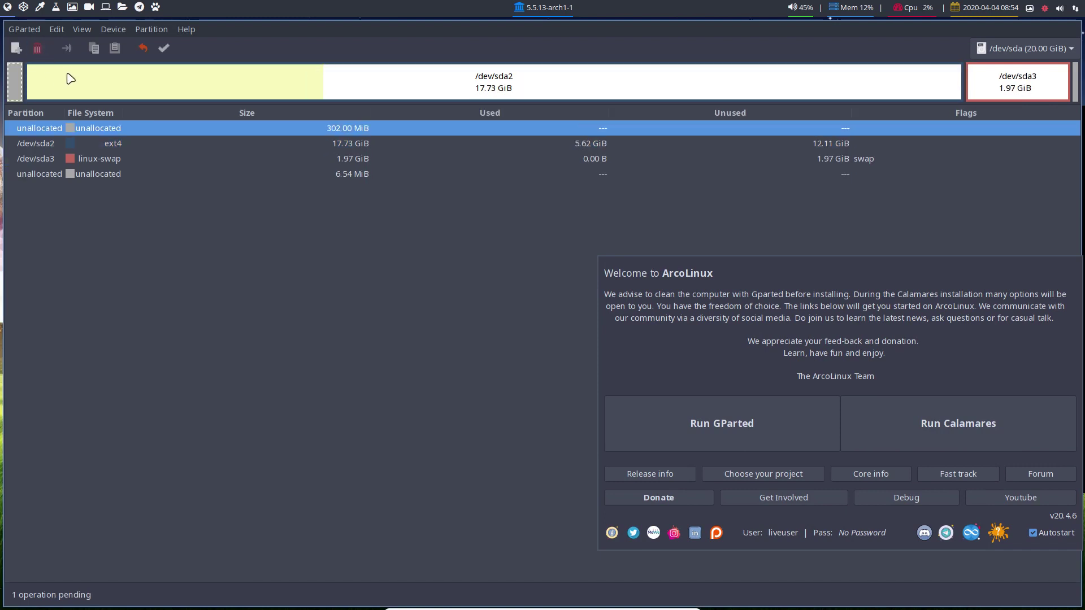
{"action": "left_click", "coordinate": [70, 77]}
{"action": "left_click", "coordinate": [37, 48]}
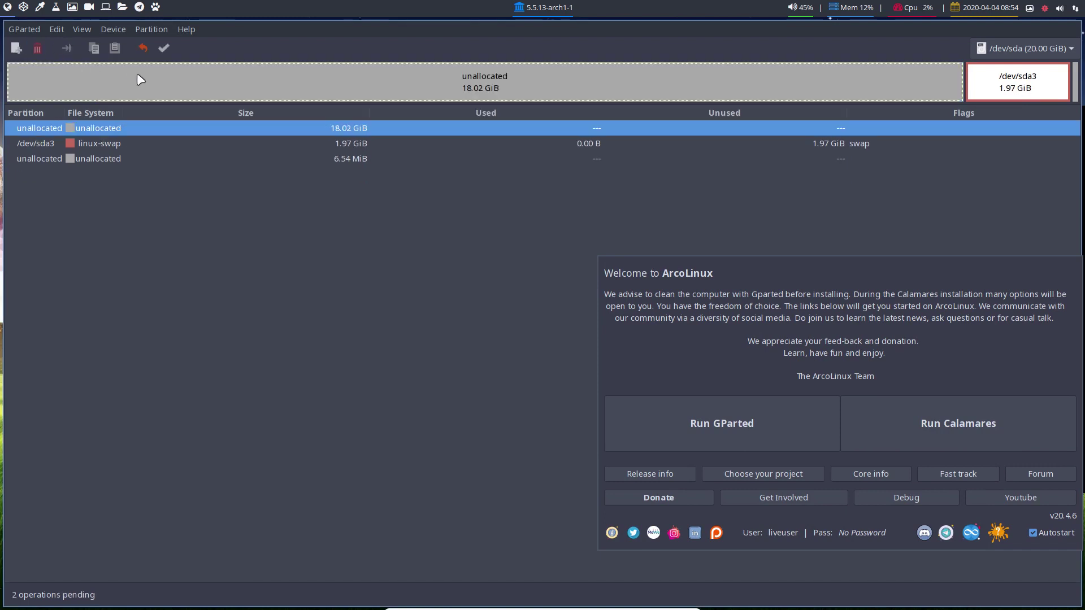
{"action": "left_click", "coordinate": [983, 90]}
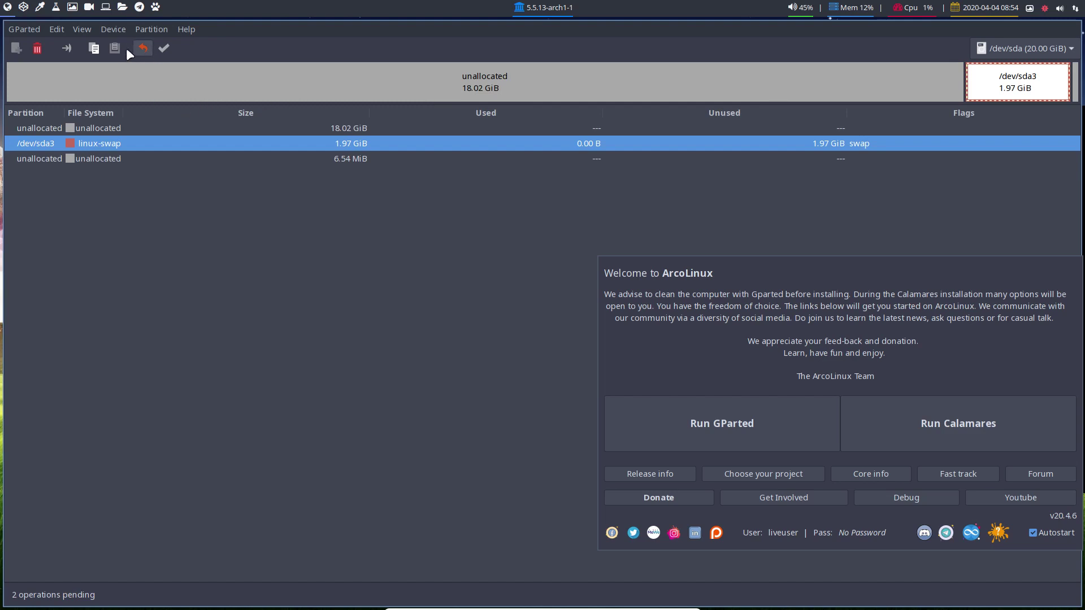
{"action": "key", "text": "Delete"}
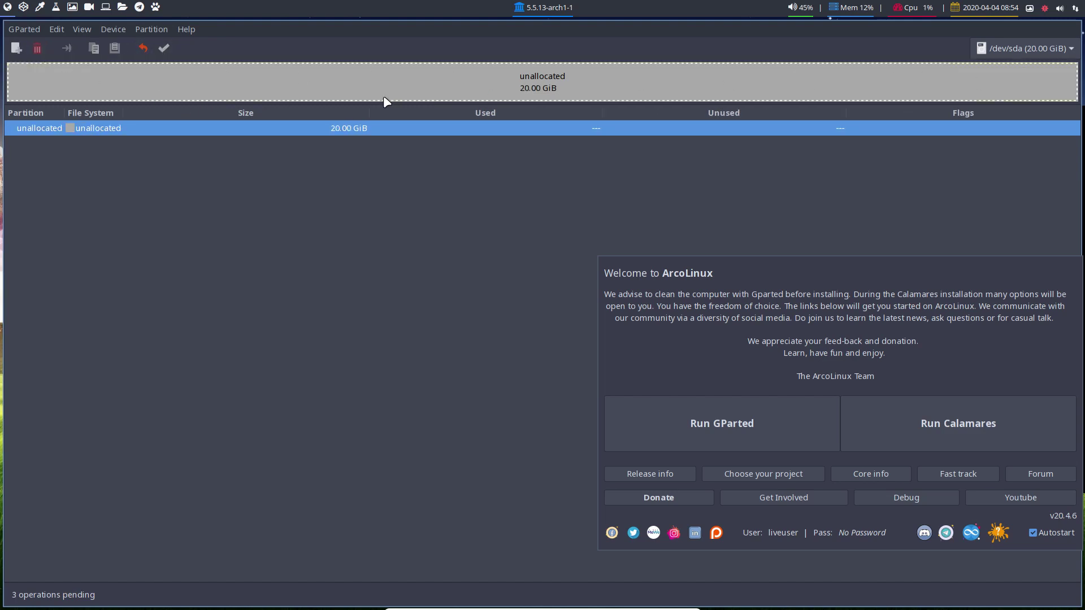
Step: Apply all three pending deletions, confirm, and close the completed operations report
{"action": "left_click", "coordinate": [166, 48]}
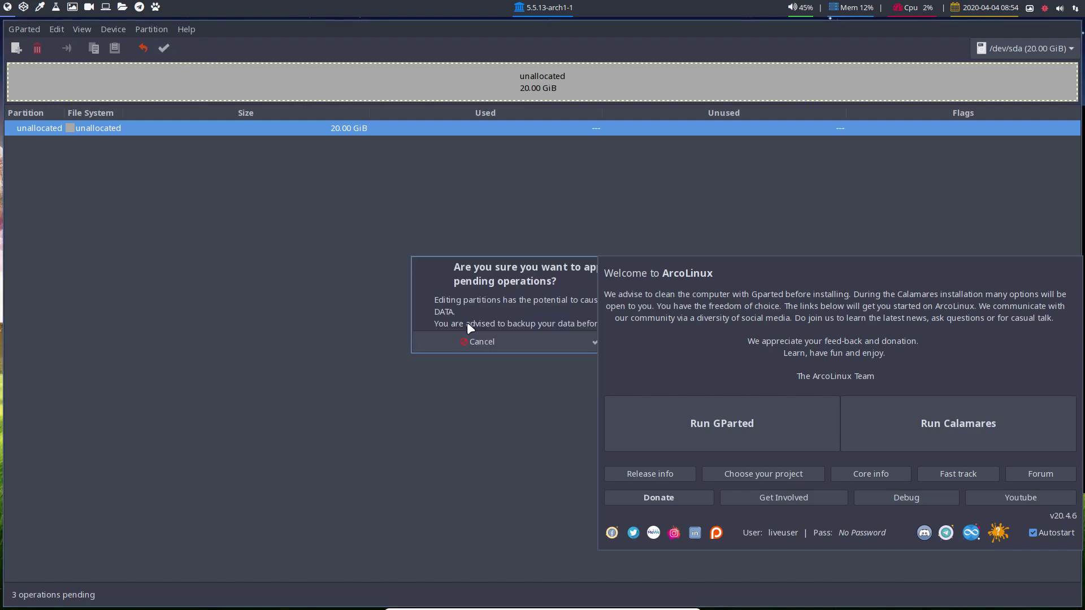
{"action": "left_click_drag", "start_coordinate": [531, 283], "coordinate": [259, 281]}
{"action": "left_click_drag", "start_coordinate": [350, 279], "coordinate": [661, 273]}
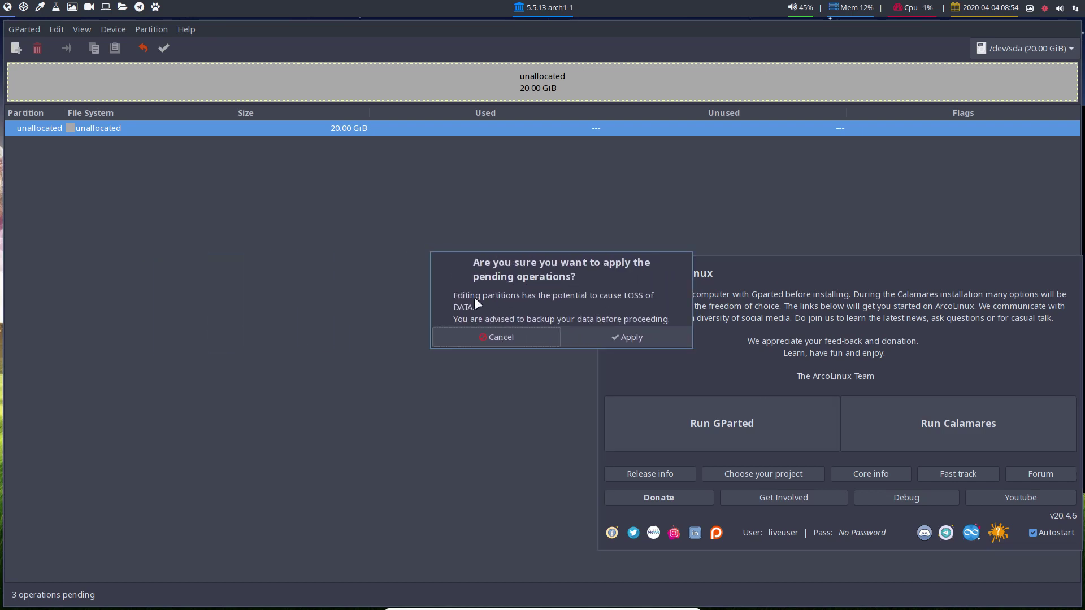
{"action": "left_click", "coordinate": [803, 289]}
{"action": "left_click_drag", "start_coordinate": [762, 291], "coordinate": [704, 294]}
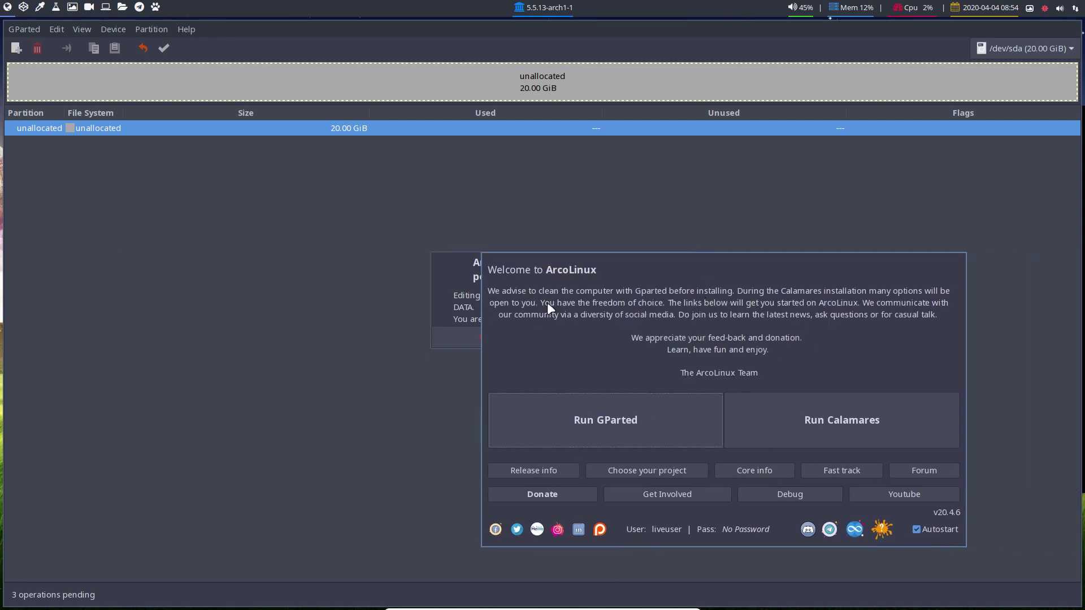
{"action": "left_click", "coordinate": [464, 294]}
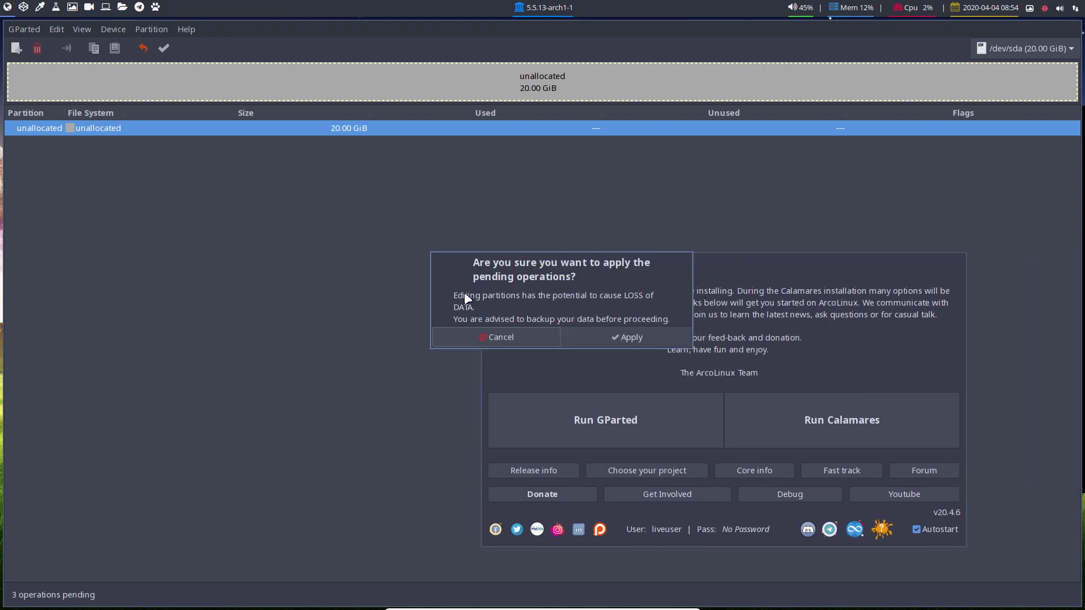
{"action": "left_click", "coordinate": [616, 335]}
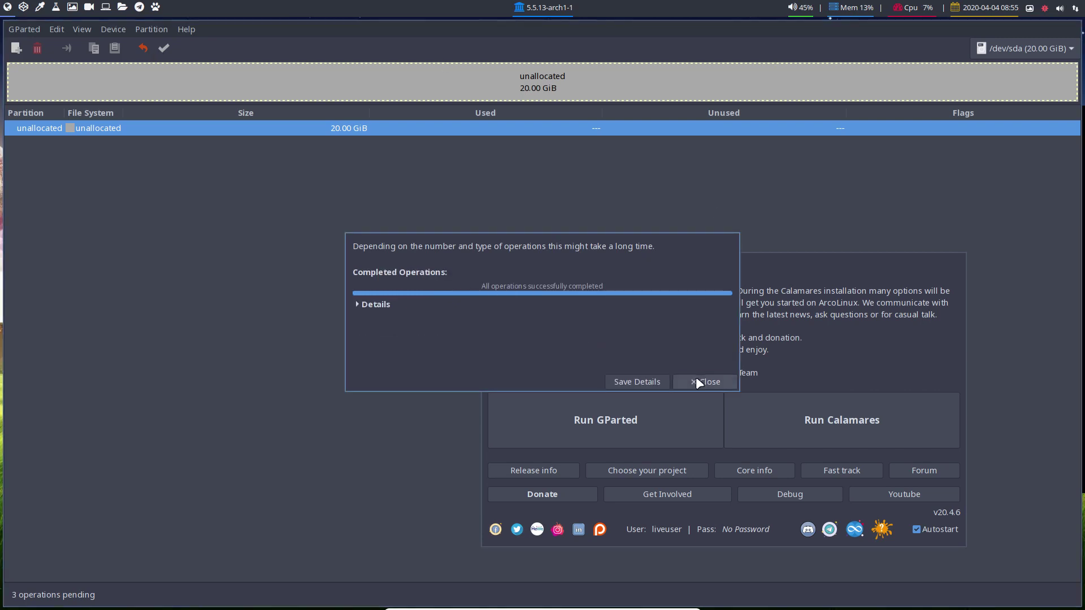
{"action": "left_click", "coordinate": [697, 380]}
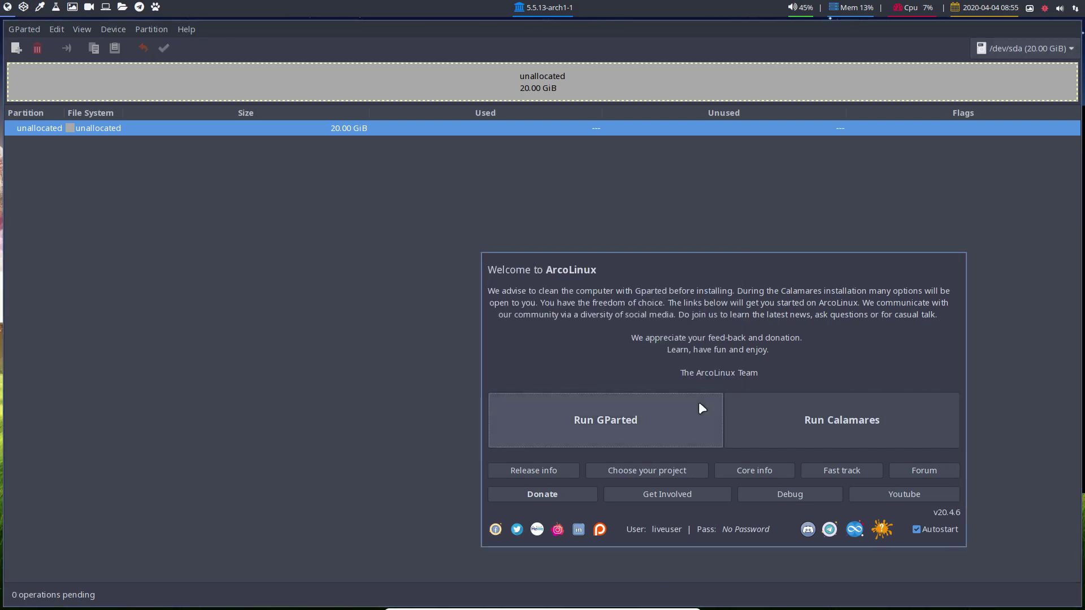
Step: Quit GParted with Ctrl+Q
{"action": "left_click", "coordinate": [33, 31]}
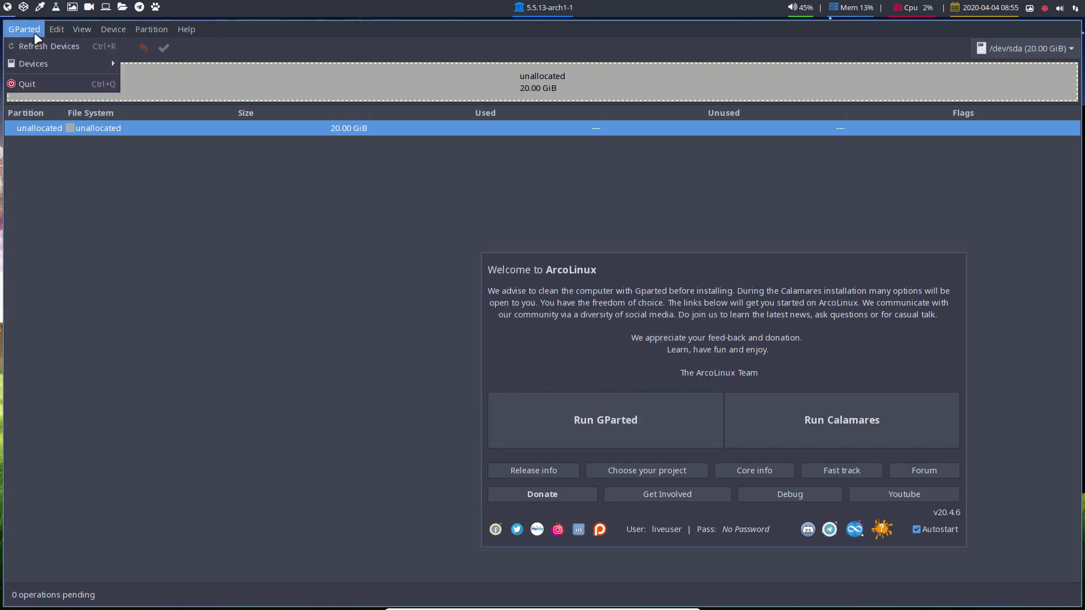
{"action": "left_click", "coordinate": [129, 225]}
{"action": "key", "text": "ctrl+q"}
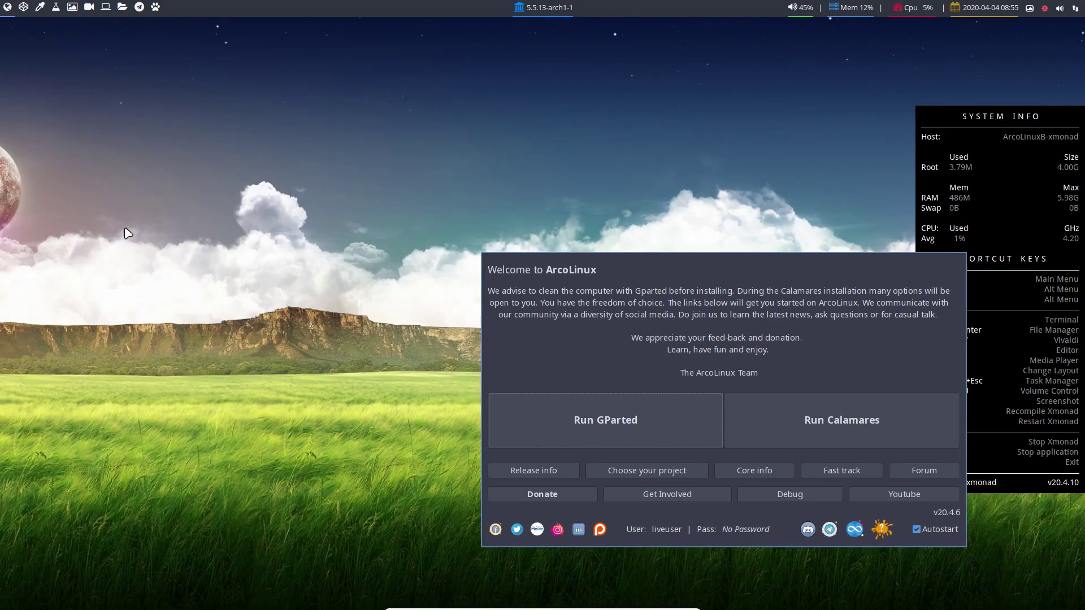
Step: Launch Calamares from the Welcome app, then close the Welcome window
{"action": "left_click_drag", "start_coordinate": [686, 277], "coordinate": [438, 156]}
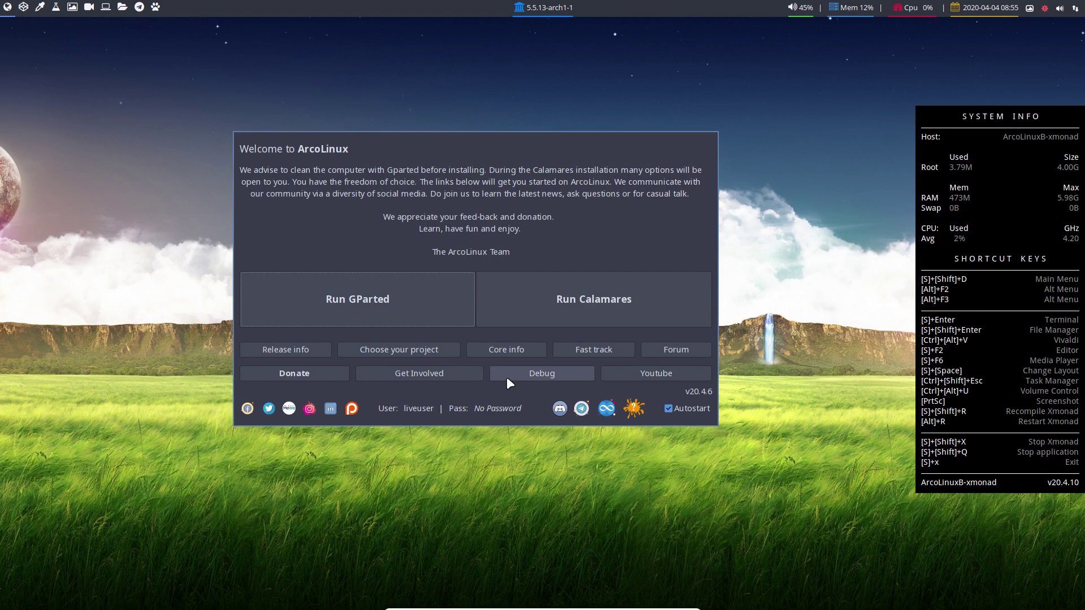
{"action": "left_click", "coordinate": [585, 308]}
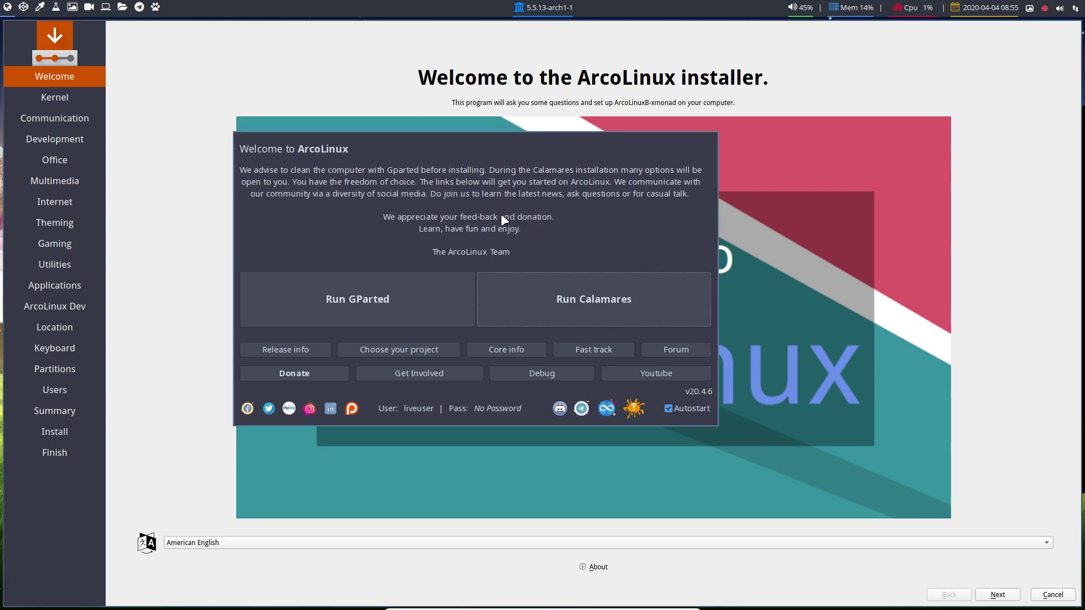
{"action": "mouse_move", "coordinate": [496, 213]}
{"action": "left_mouse_down"}
{"action": "mouse_move", "coordinate": [471, 201]}
{"action": "mouse_move", "coordinate": [747, 250]}
{"action": "mouse_move", "coordinate": [450, 293]}
{"action": "mouse_move", "coordinate": [499, 210]}
{"action": "left_mouse_up"}
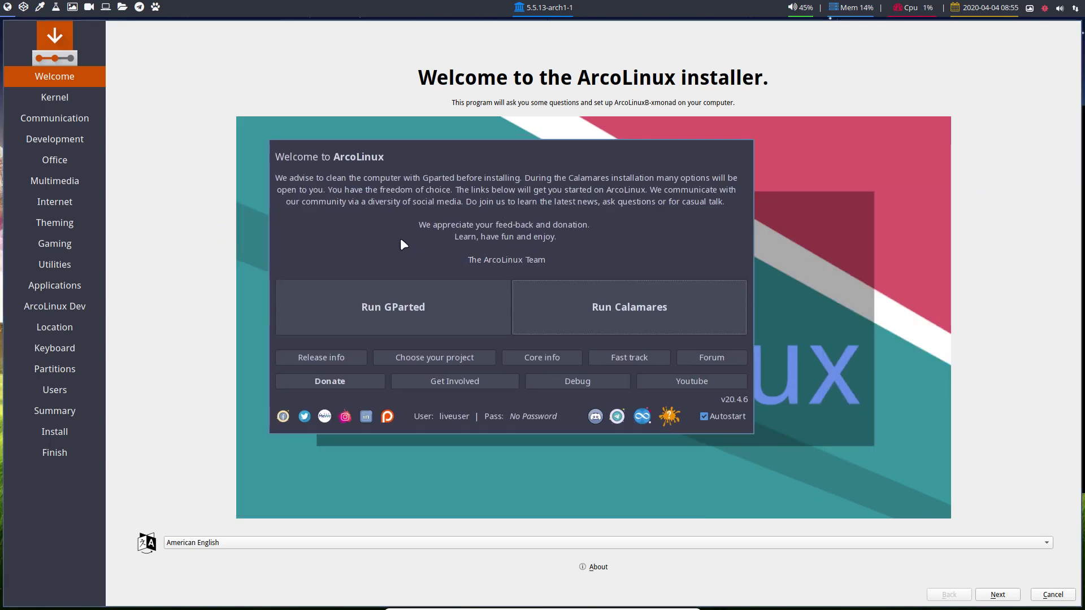
{"action": "key", "text": "super+q"}
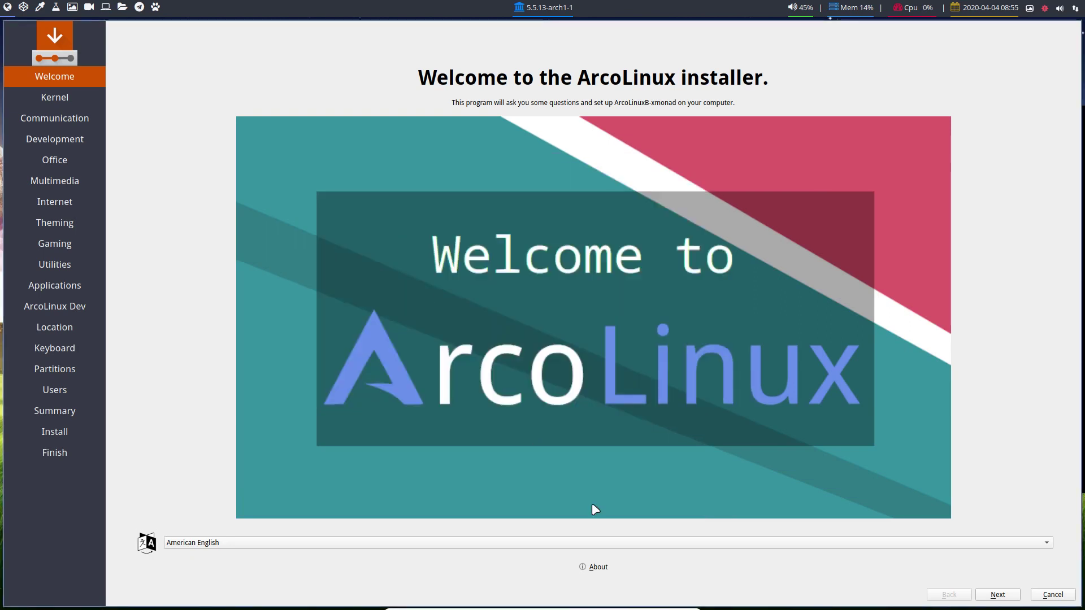
Step: View and close the Calamares About information, then advance to the Kernel page
{"action": "left_click", "coordinate": [597, 568]}
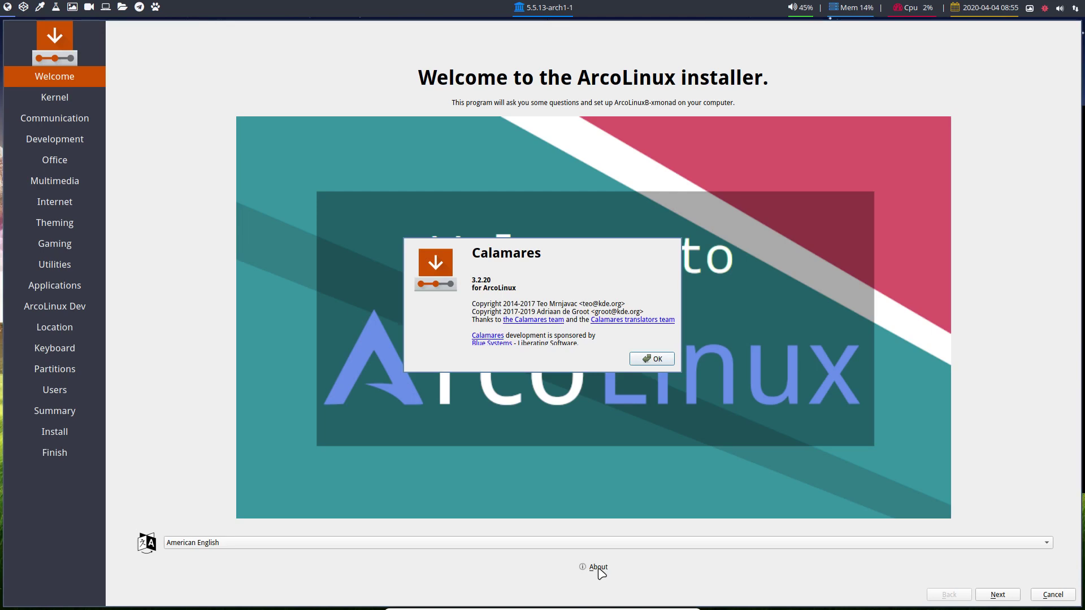
{"action": "left_click", "coordinate": [653, 360]}
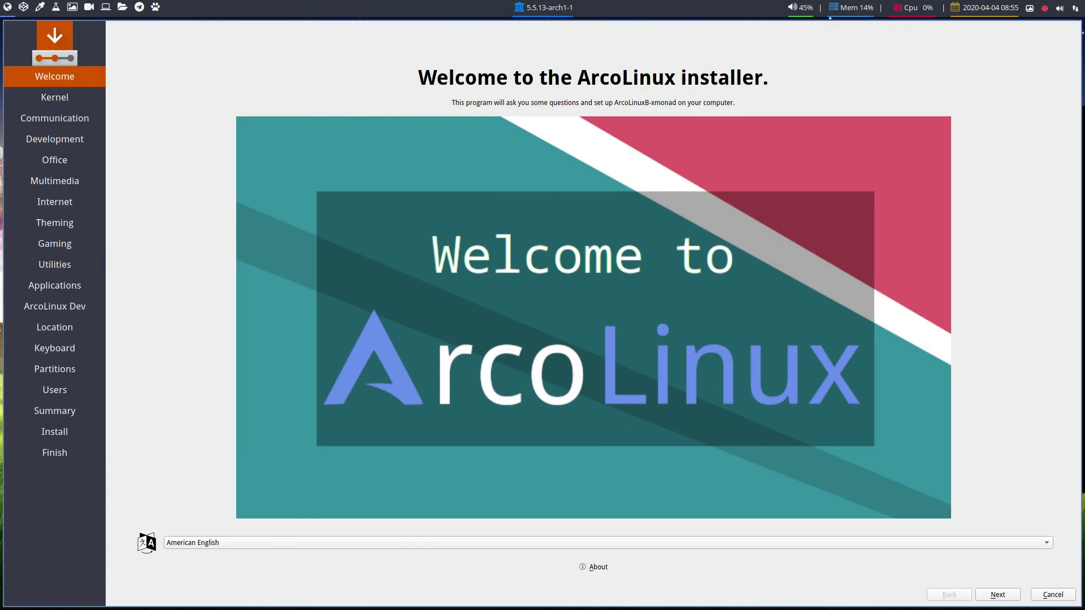
{"action": "left_click", "coordinate": [1003, 596]}
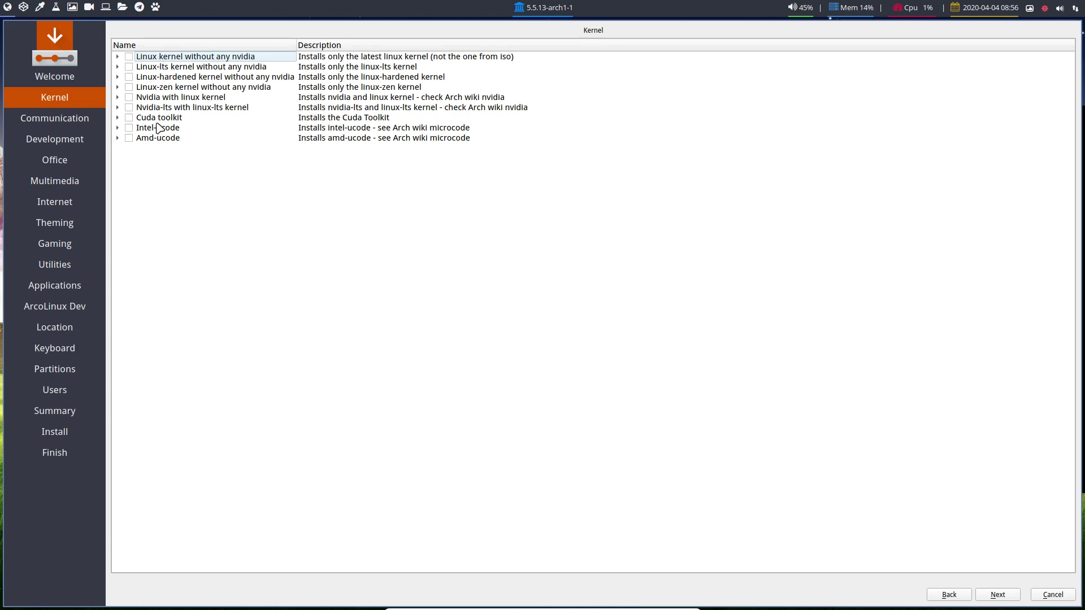
Step: Tick 'Linux-zen kernel without any nvidia', then continue to the Communication page and expand its packages
{"action": "left_click", "coordinate": [175, 87]}
{"action": "key", "text": "Up"}
{"action": "key", "text": "Up"}
{"action": "key", "text": "Up"}
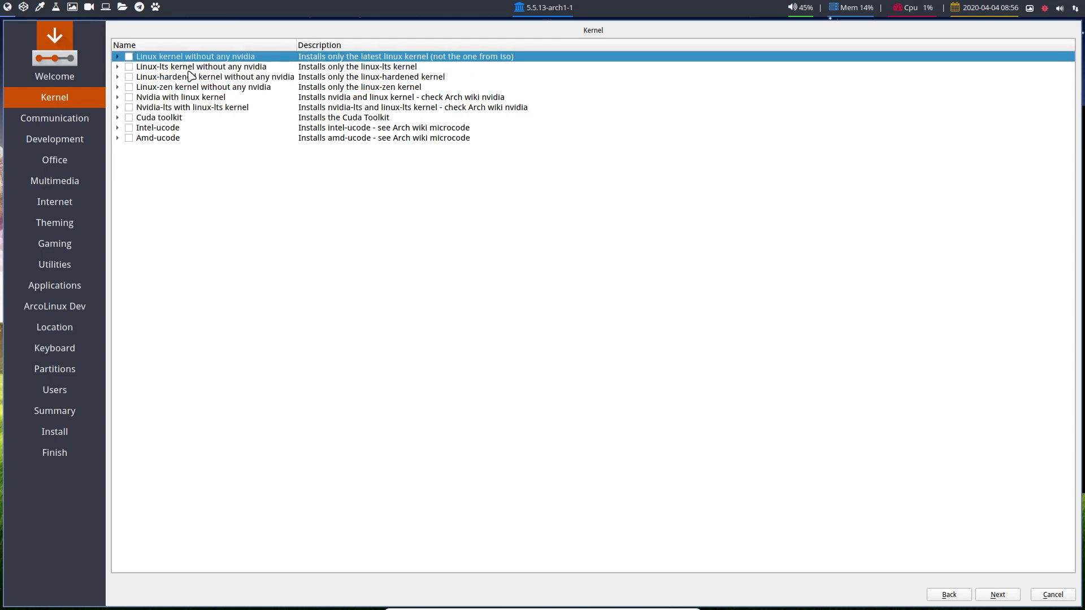
{"action": "key", "text": "Down"}
{"action": "left_click", "coordinate": [180, 87]}
{"action": "left_click", "coordinate": [129, 87]}
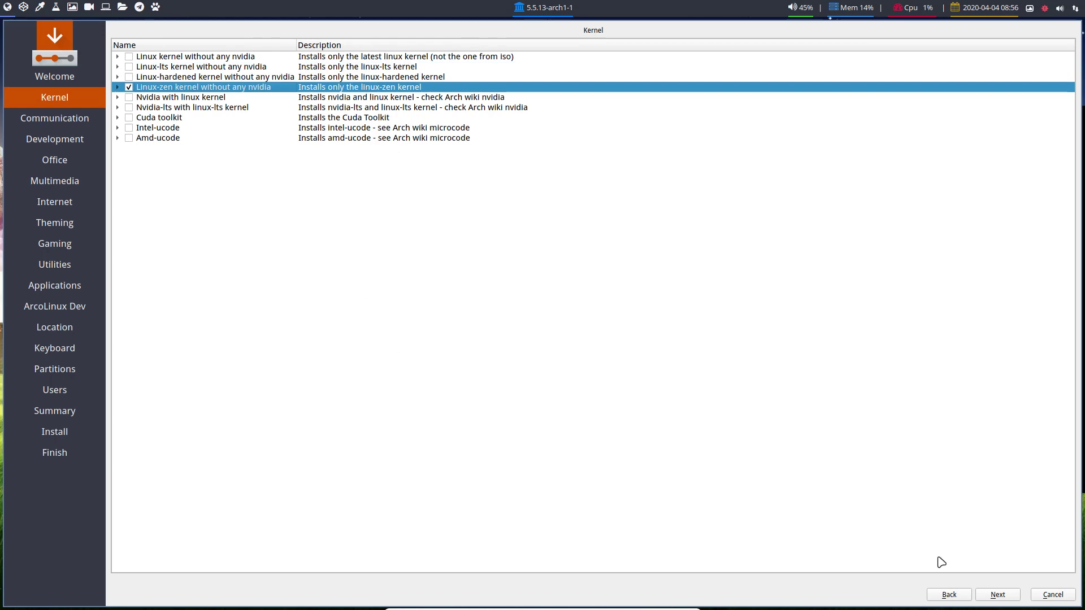
{"action": "left_click", "coordinate": [1005, 596]}
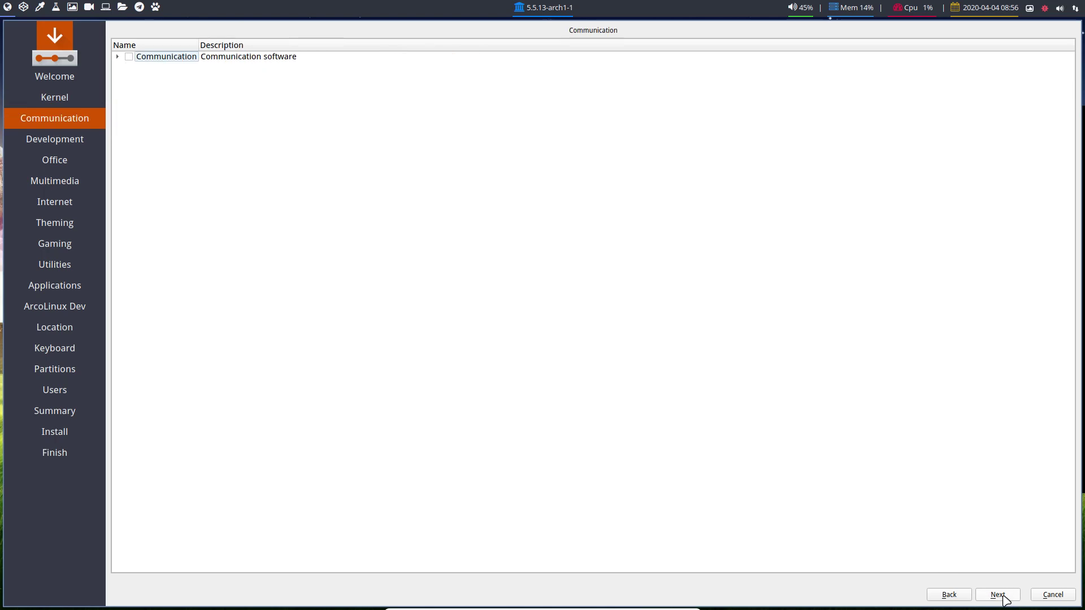
{"action": "left_click", "coordinate": [118, 57]}
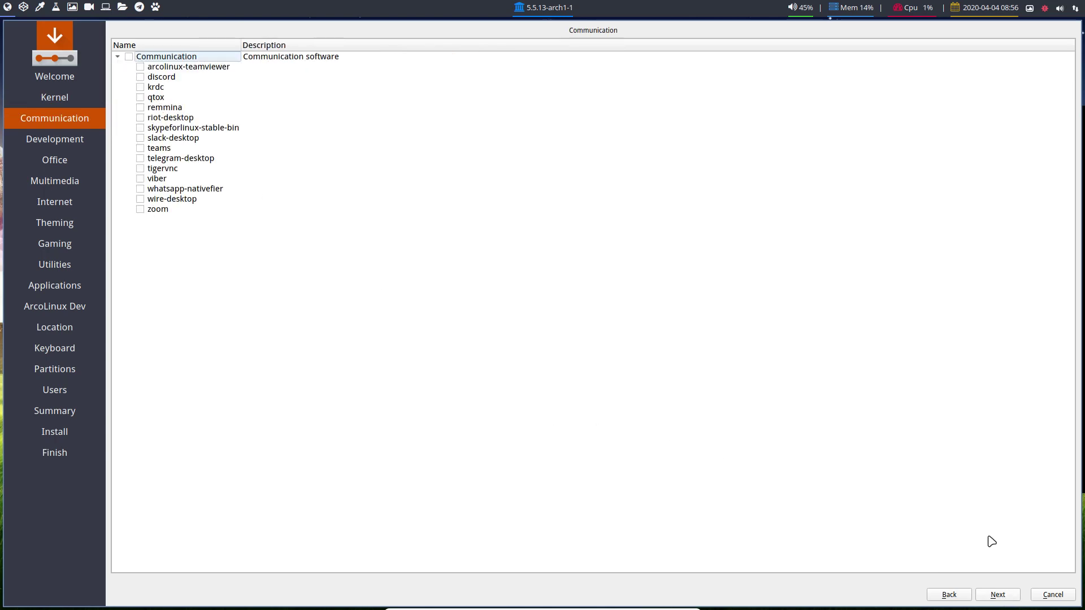
Step: Expand the Development group and compare the code and visual-studio-code-bin packages without ticking either
{"action": "left_click", "coordinate": [1004, 598]}
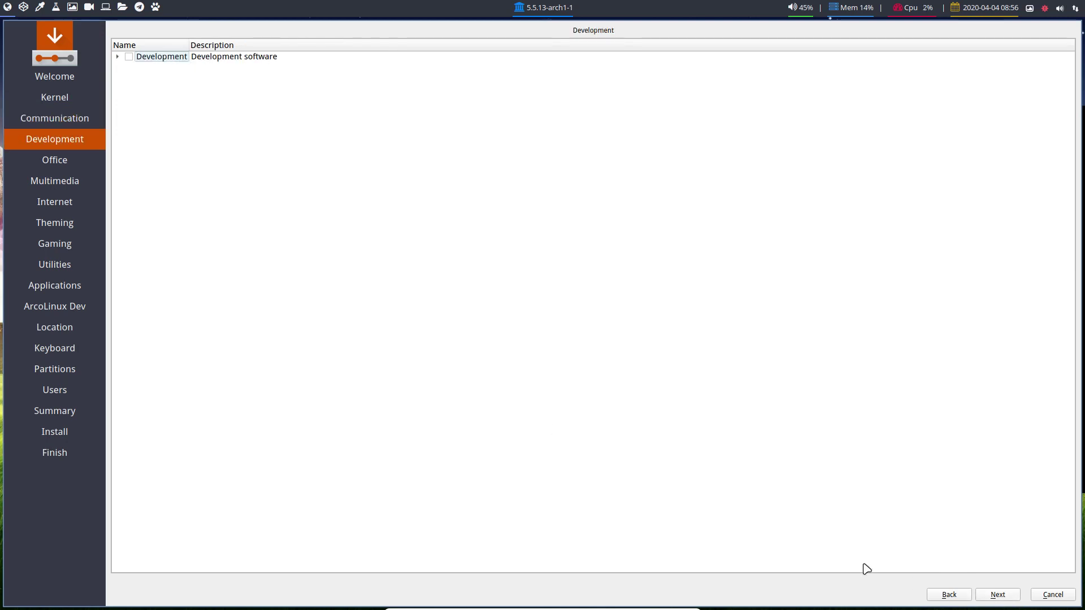
{"action": "left_click", "coordinate": [117, 57]}
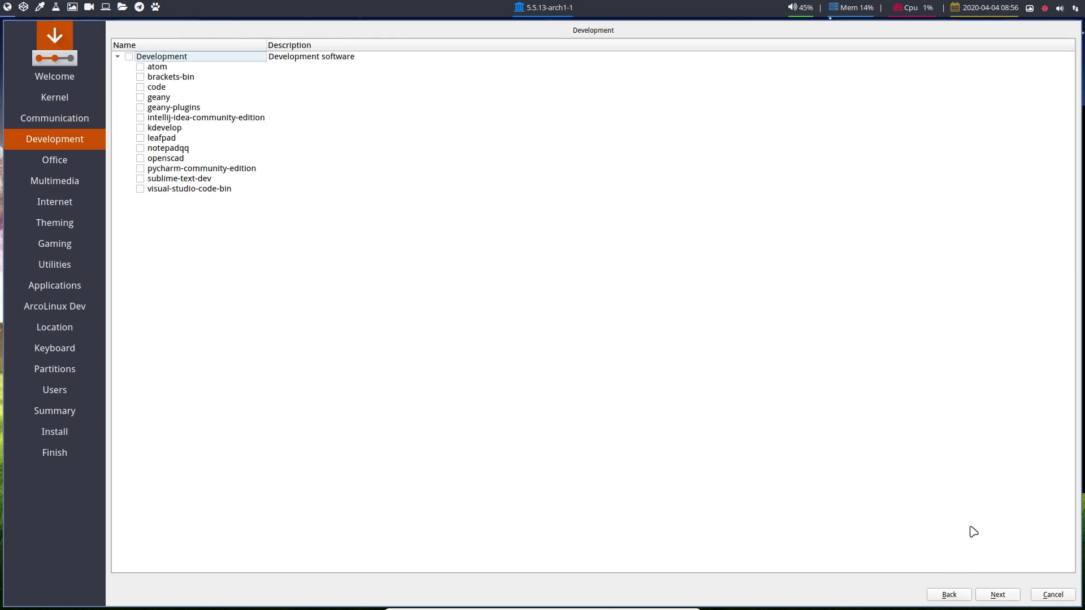
{"action": "left_click", "coordinate": [217, 194]}
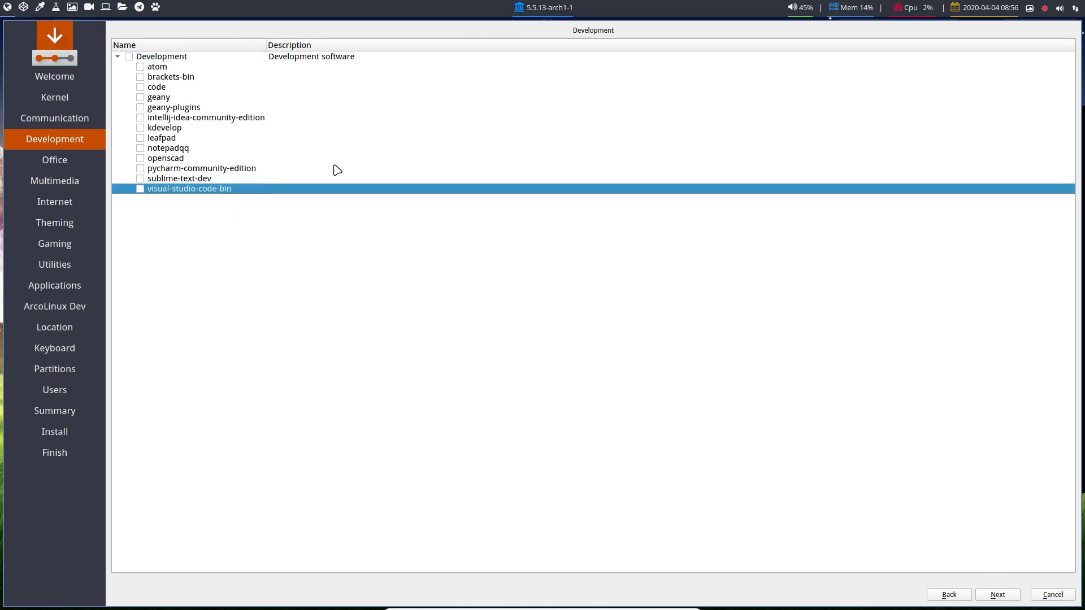
{"action": "left_click", "coordinate": [164, 90]}
{"action": "left_click", "coordinate": [189, 191]}
Step: On the Office page, tick and untick the LibreOffice Fresh and Still entries, leaving both unselected
{"action": "left_click", "coordinate": [998, 597]}
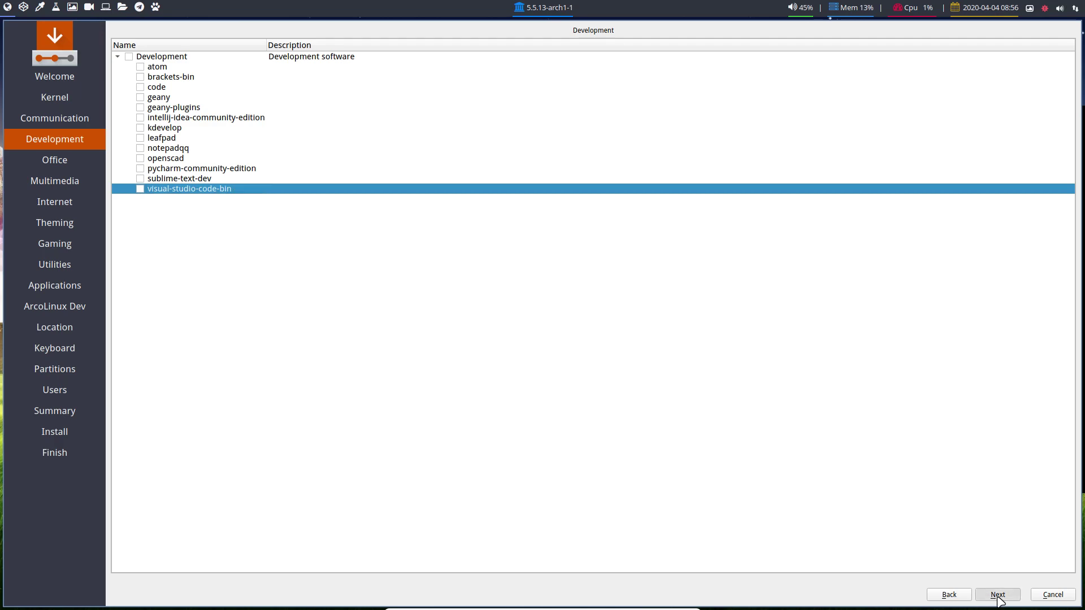
{"action": "left_click", "coordinate": [998, 595]}
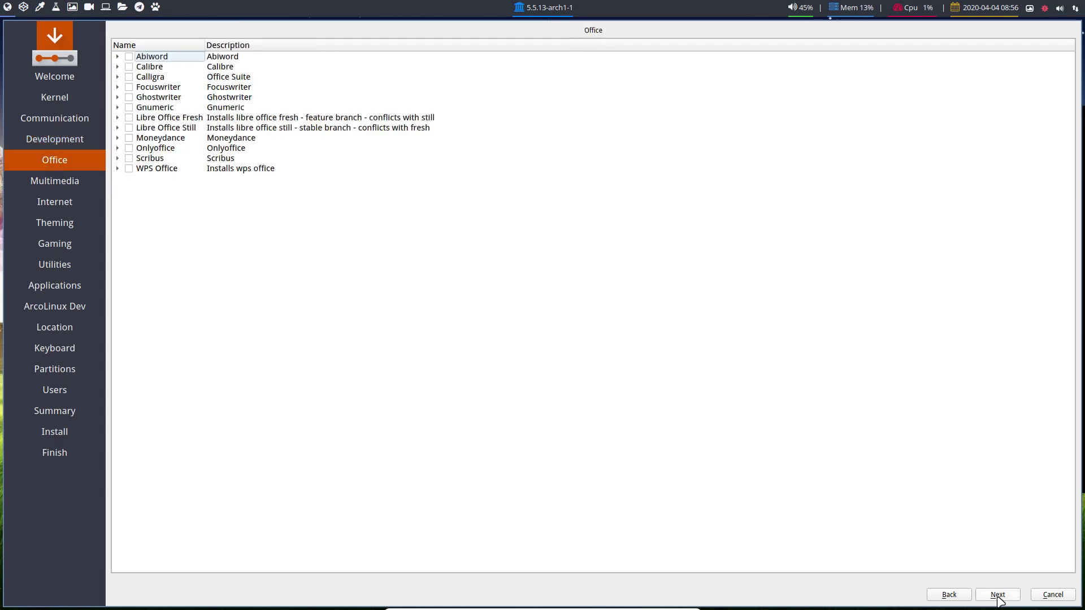
{"action": "left_click", "coordinate": [128, 118]}
{"action": "left_click", "coordinate": [129, 128]}
{"action": "left_click", "coordinate": [130, 128]}
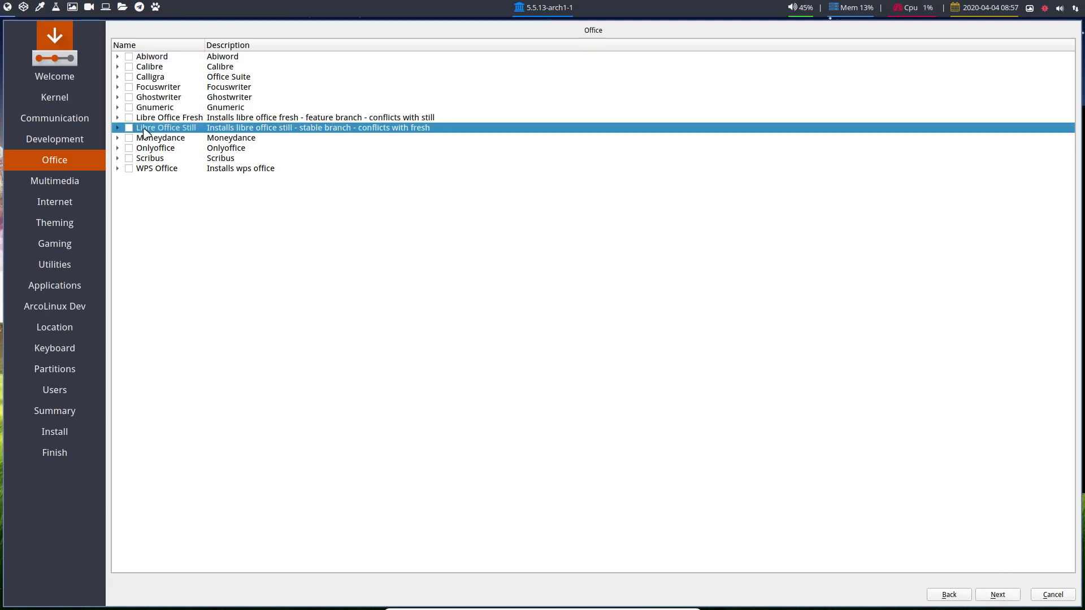
{"action": "left_click", "coordinate": [996, 598]}
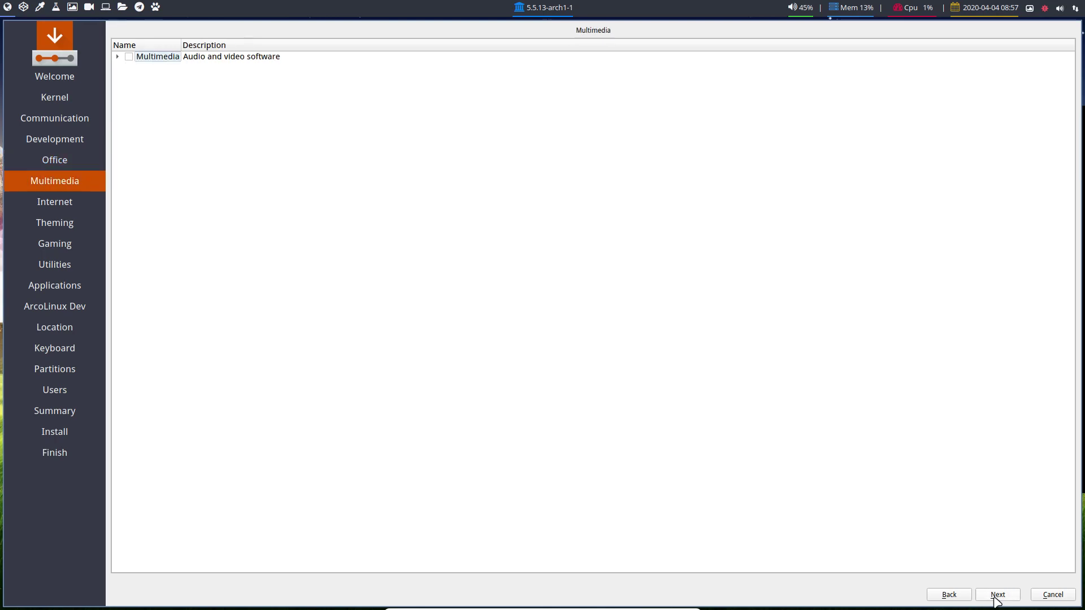
Step: Expand the Multimedia, Internet and Theming lists, viewing xcursor-breeze and breeze without ticking anything
{"action": "left_click", "coordinate": [118, 59]}
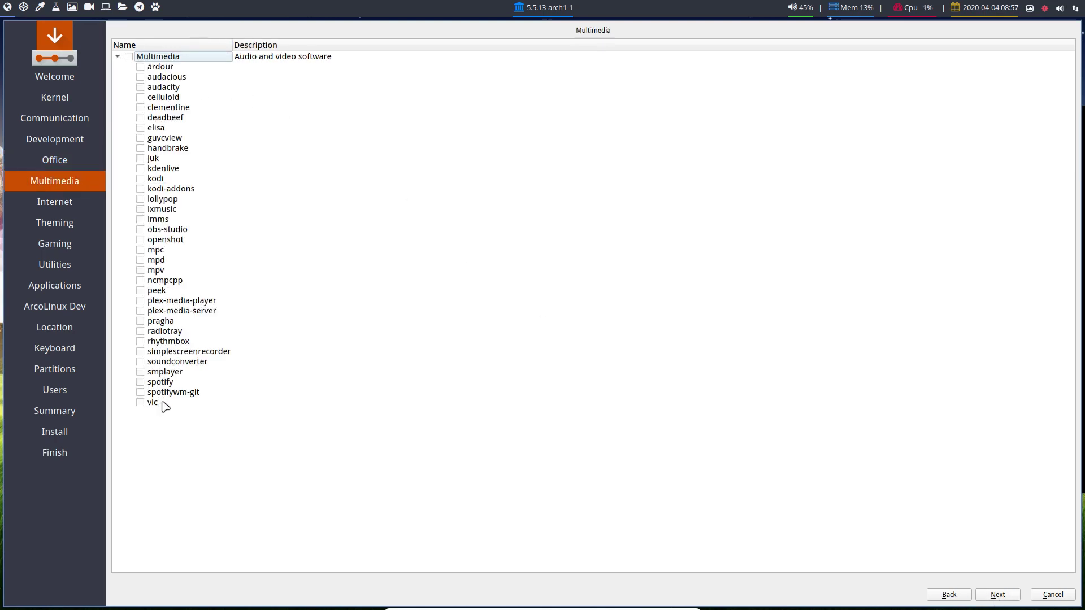
{"action": "left_click", "coordinate": [1000, 597]}
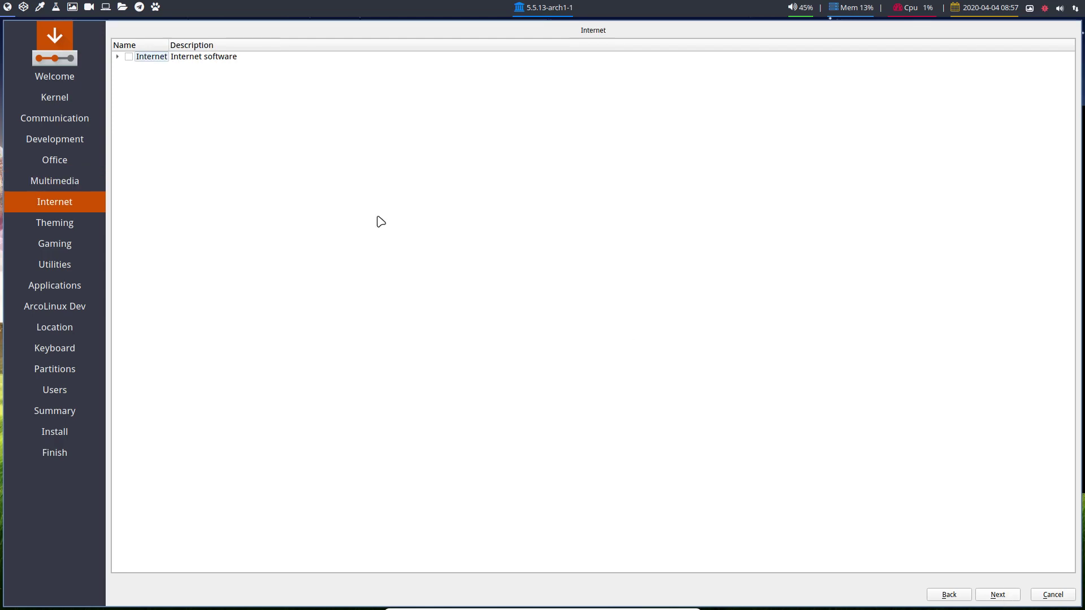
{"action": "left_click", "coordinate": [120, 59]}
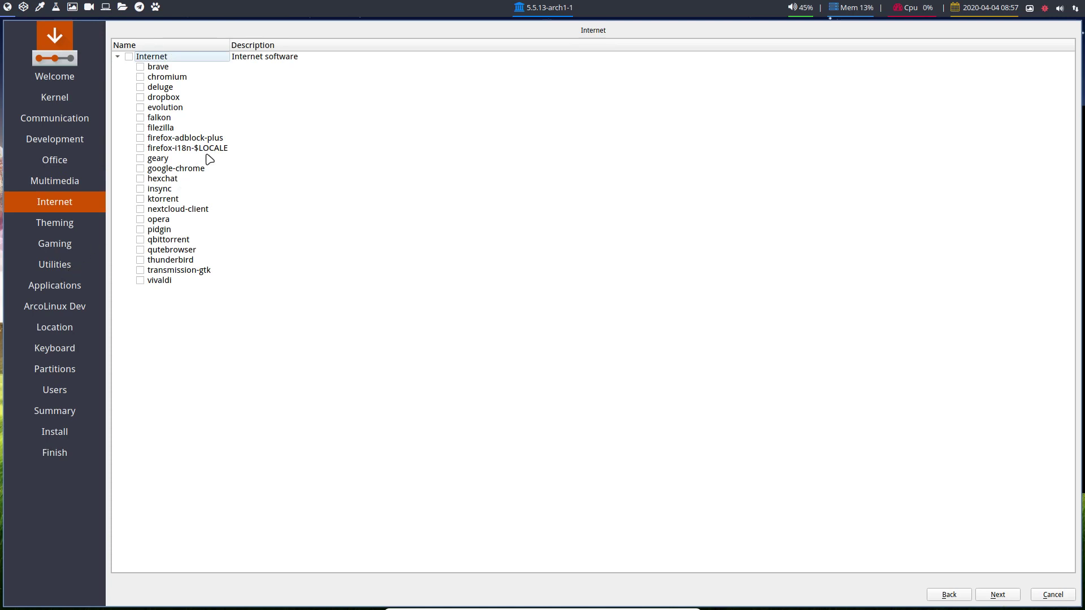
{"action": "left_click", "coordinate": [998, 593]}
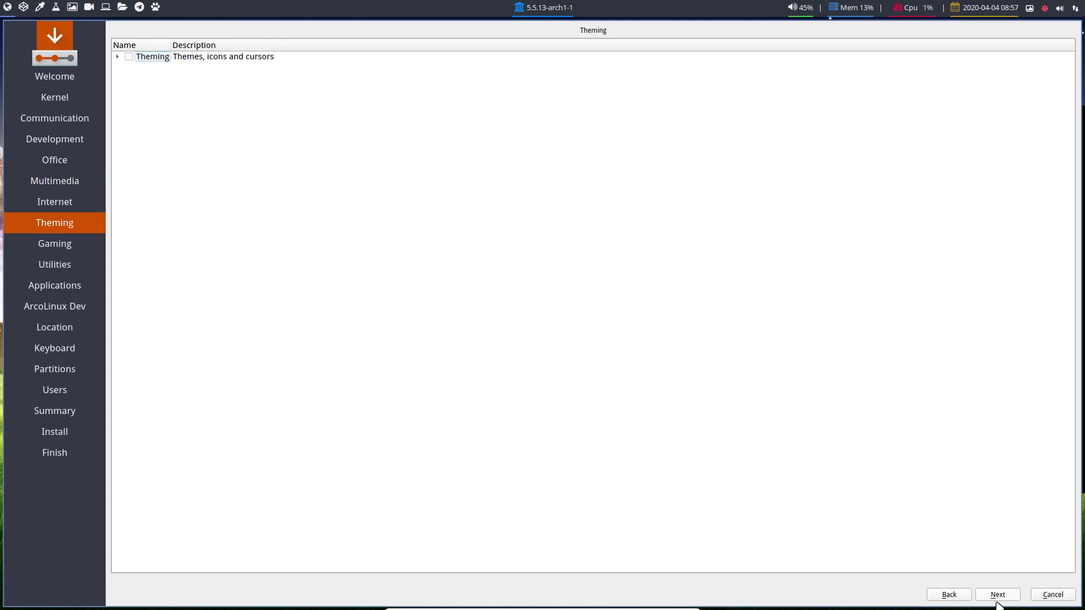
{"action": "left_click", "coordinate": [117, 57]}
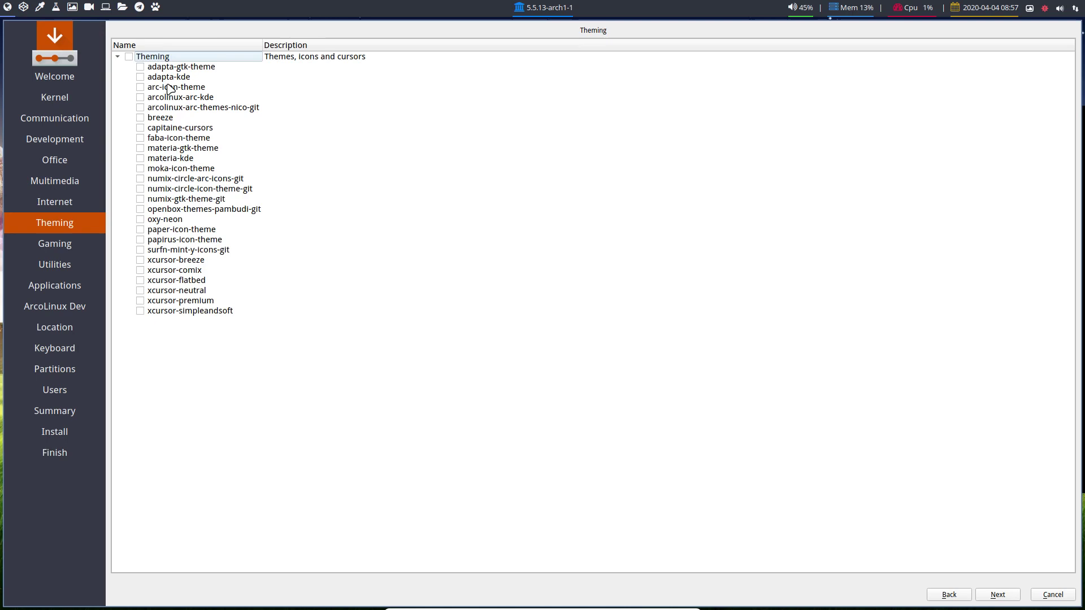
{"action": "left_click", "coordinate": [196, 261]}
{"action": "left_click", "coordinate": [196, 120]}
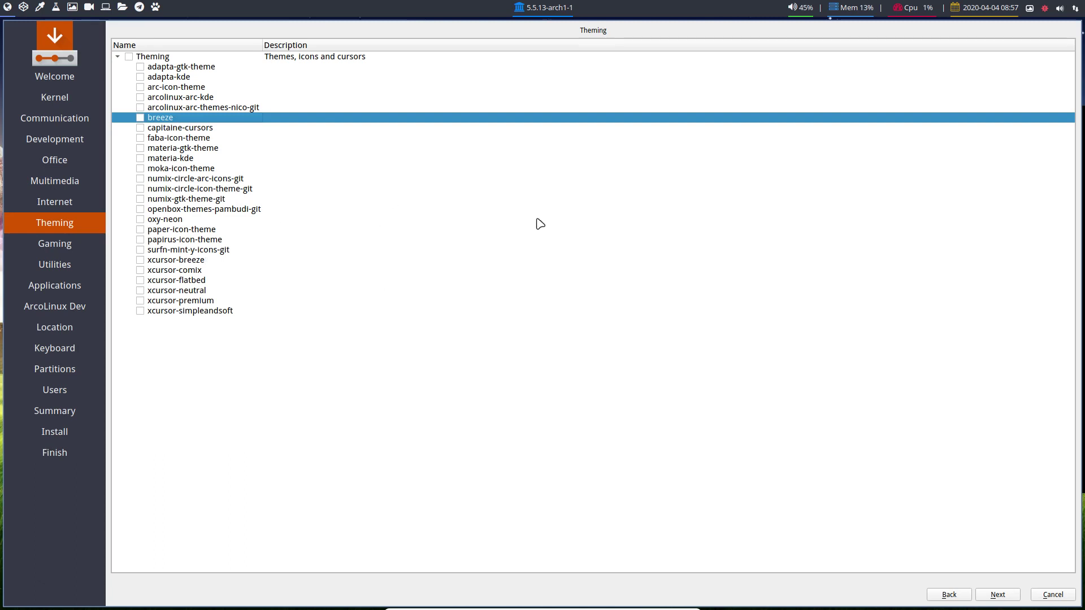
Step: Browse the Games and Utilities lists, then expand the Terminals, Fun, Git and Fonts application categories
{"action": "left_click", "coordinate": [996, 596]}
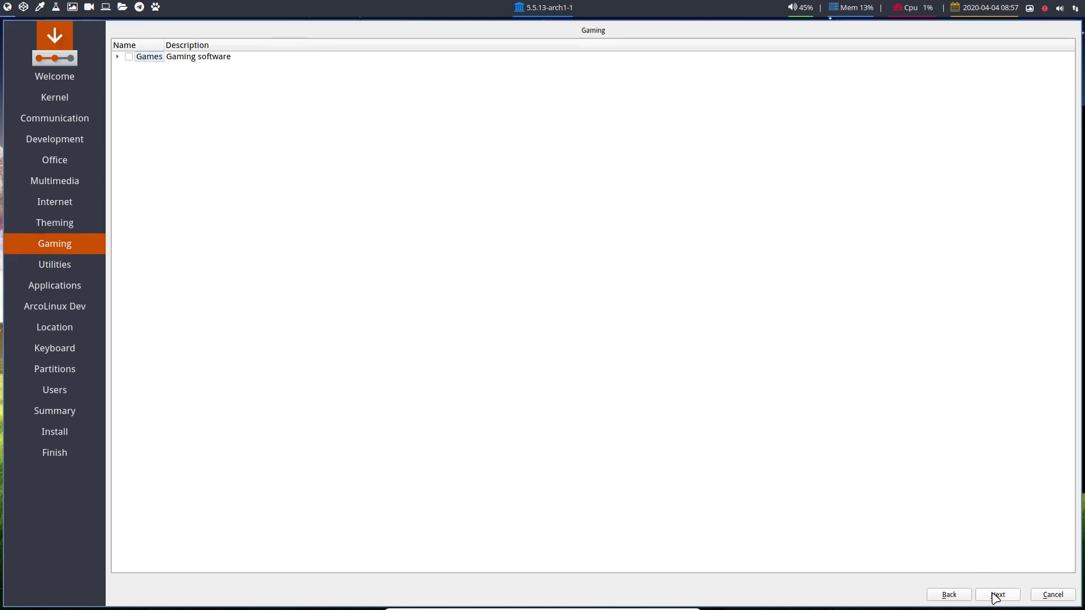
{"action": "left_click", "coordinate": [117, 57]}
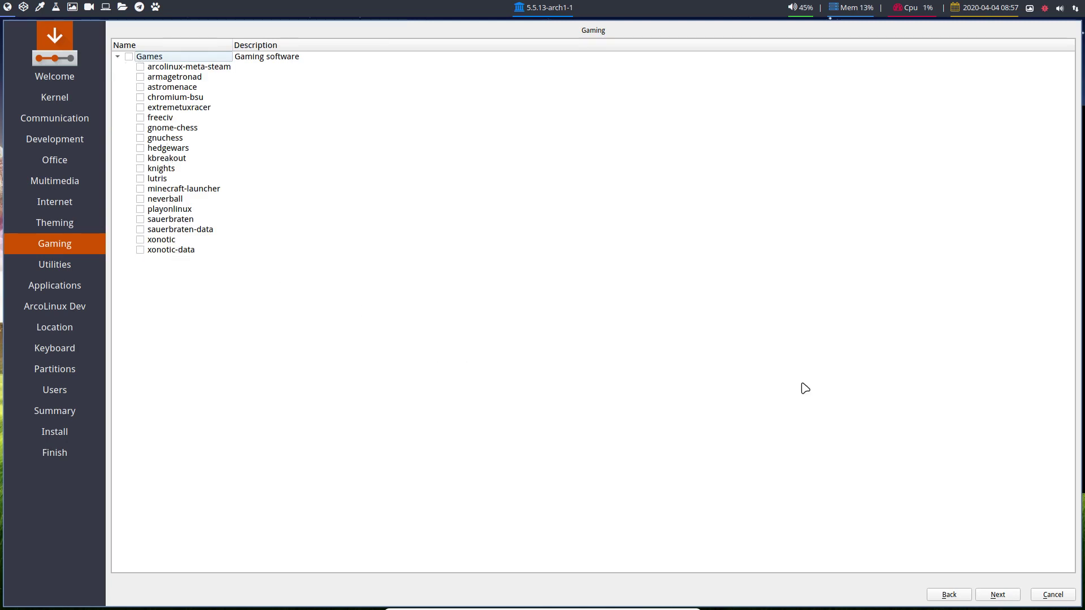
{"action": "left_click", "coordinate": [997, 594]}
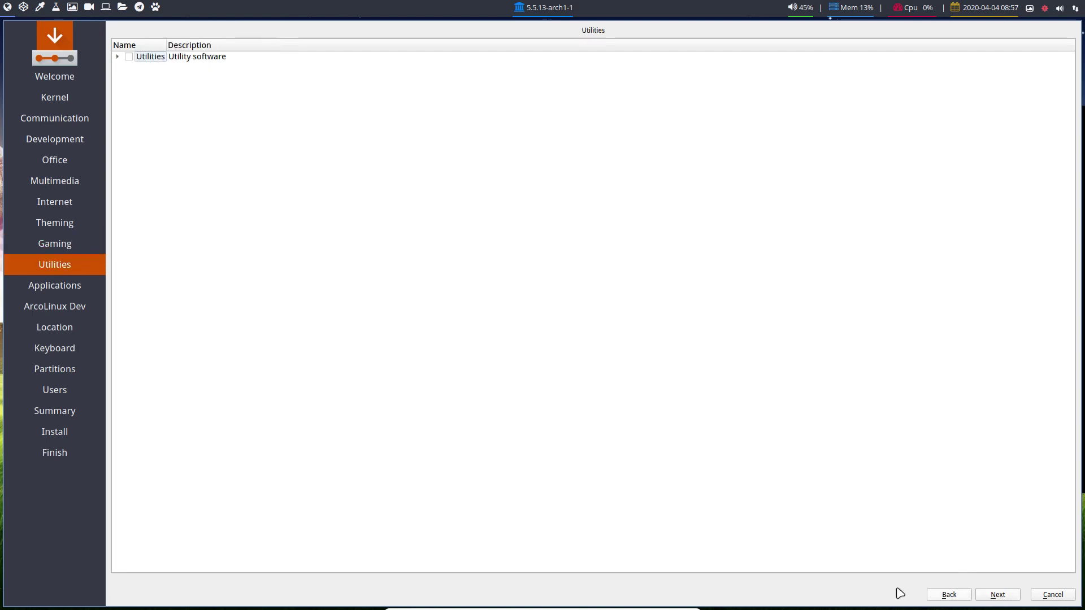
{"action": "left_click", "coordinate": [117, 57]}
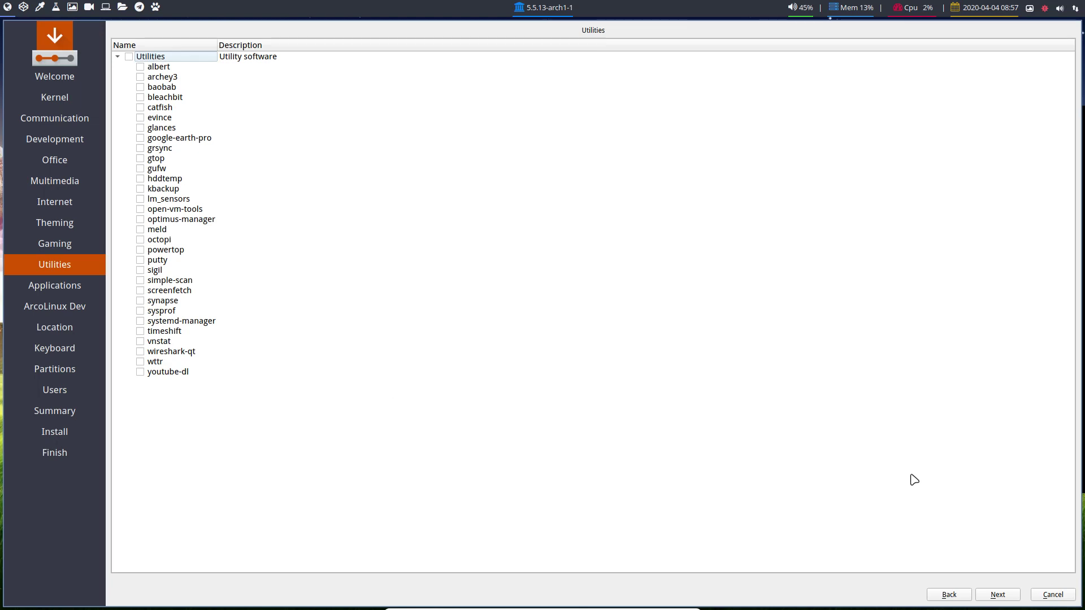
{"action": "left_click", "coordinate": [1000, 596]}
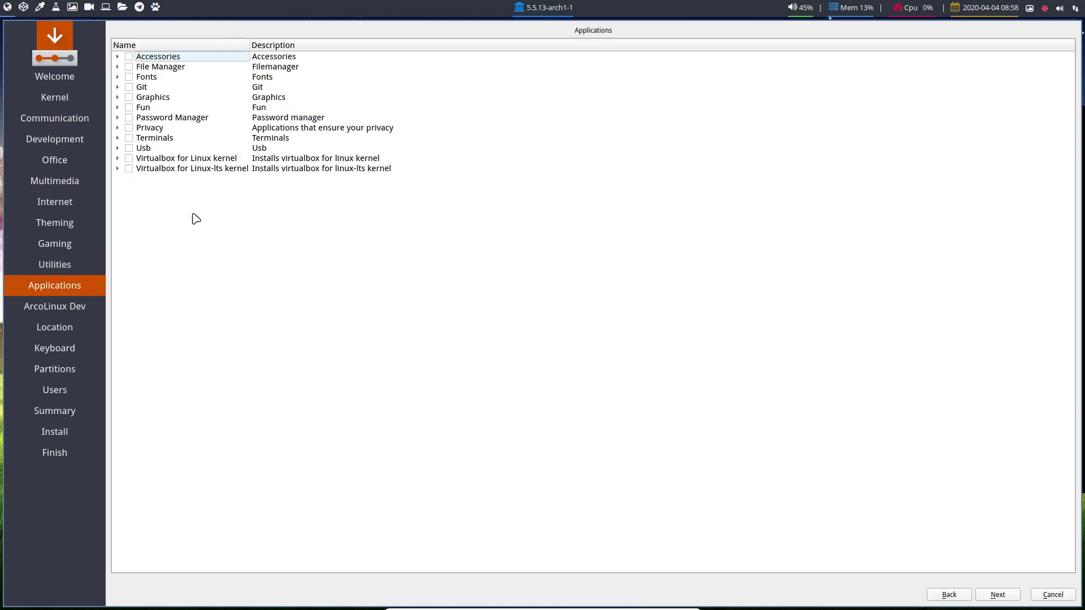
{"action": "left_click", "coordinate": [118, 138]}
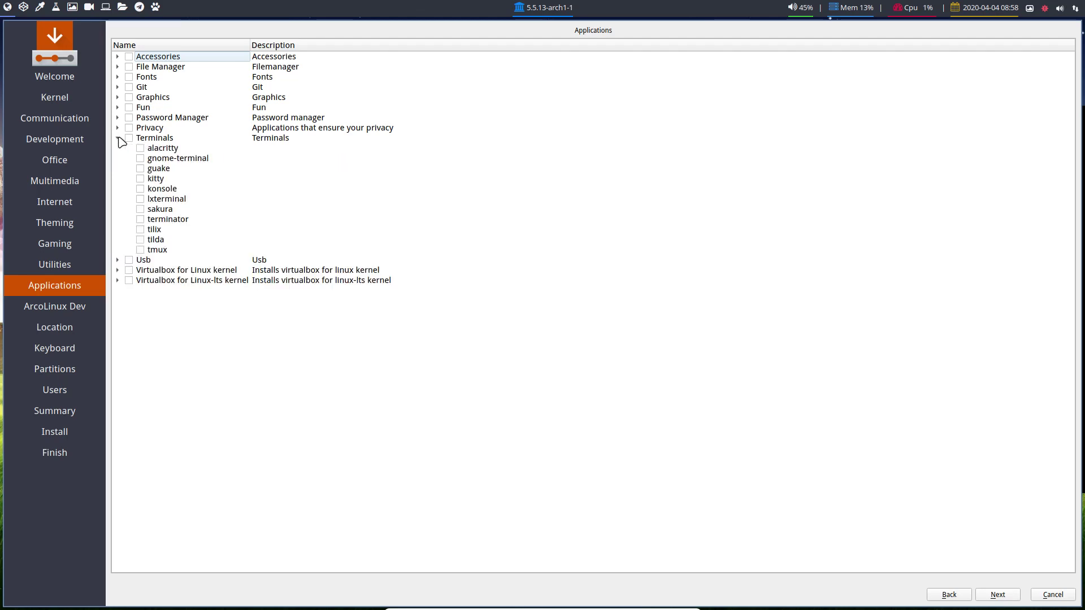
{"action": "left_click", "coordinate": [118, 107]}
{"action": "left_click", "coordinate": [118, 87]}
{"action": "left_click", "coordinate": [118, 77]}
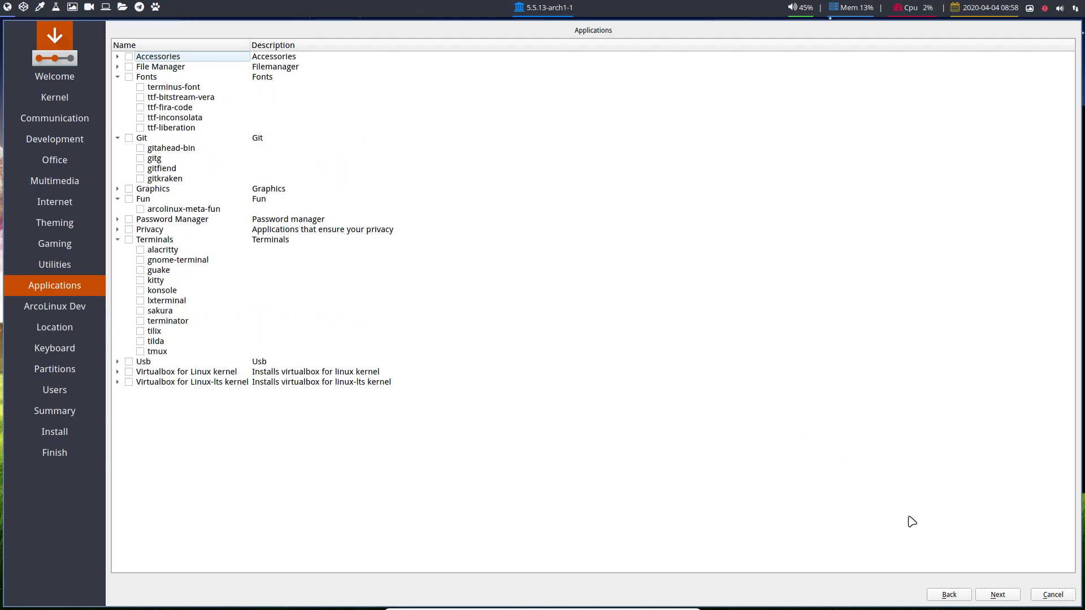
Step: Expand the ArcoLinux Dev group and tick all of it, firefox through discord
{"action": "left_click", "coordinate": [1000, 598]}
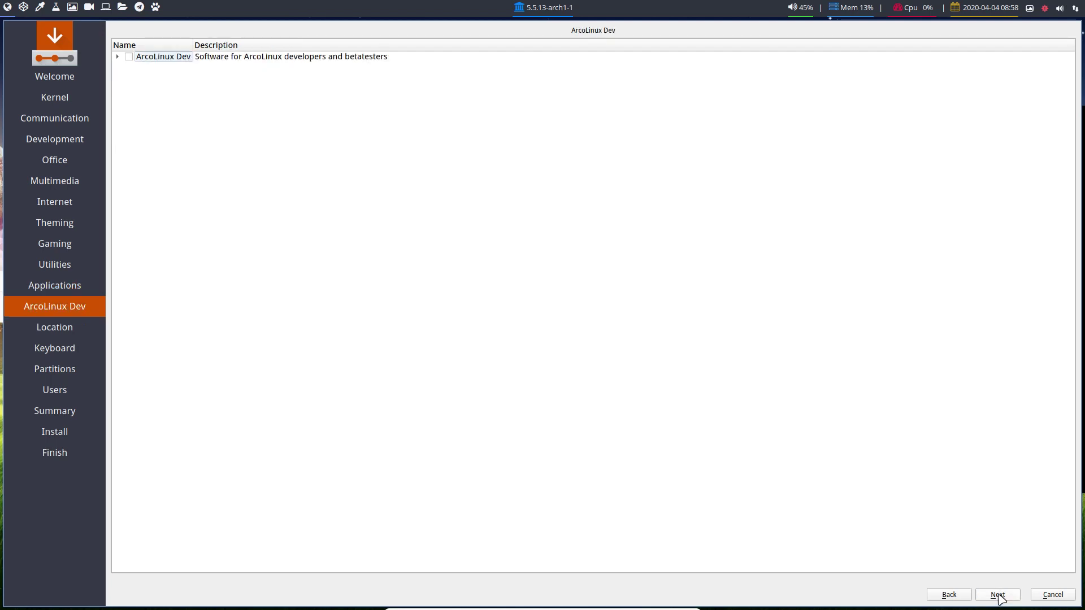
{"action": "left_click", "coordinate": [117, 58]}
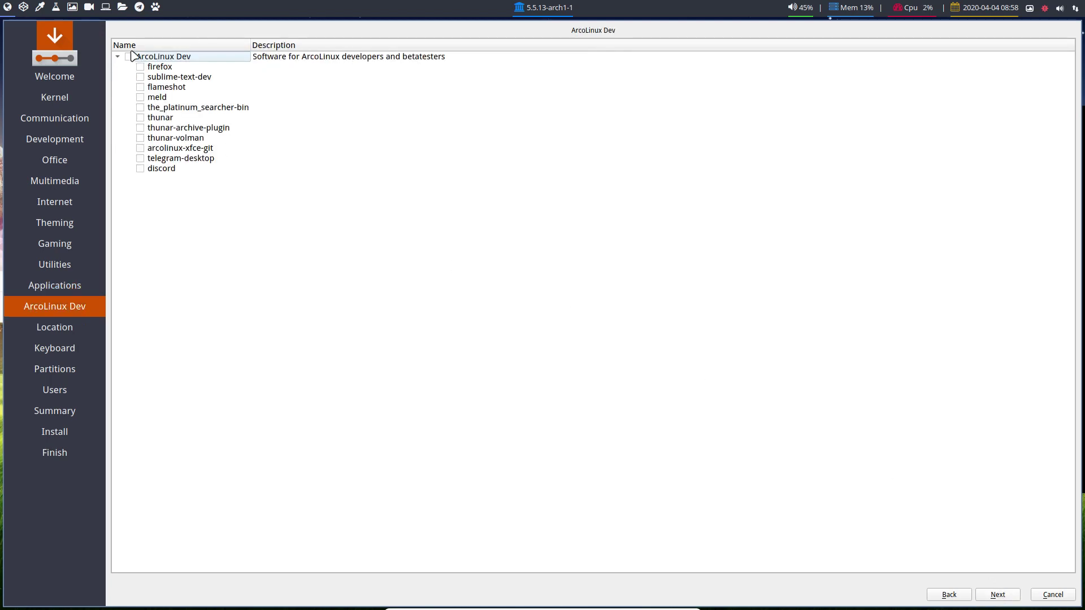
{"action": "left_click", "coordinate": [129, 57]}
Step: Keep the Europe/Brussels time zone and choose the Belgian keyboard layout
{"action": "left_click", "coordinate": [998, 595]}
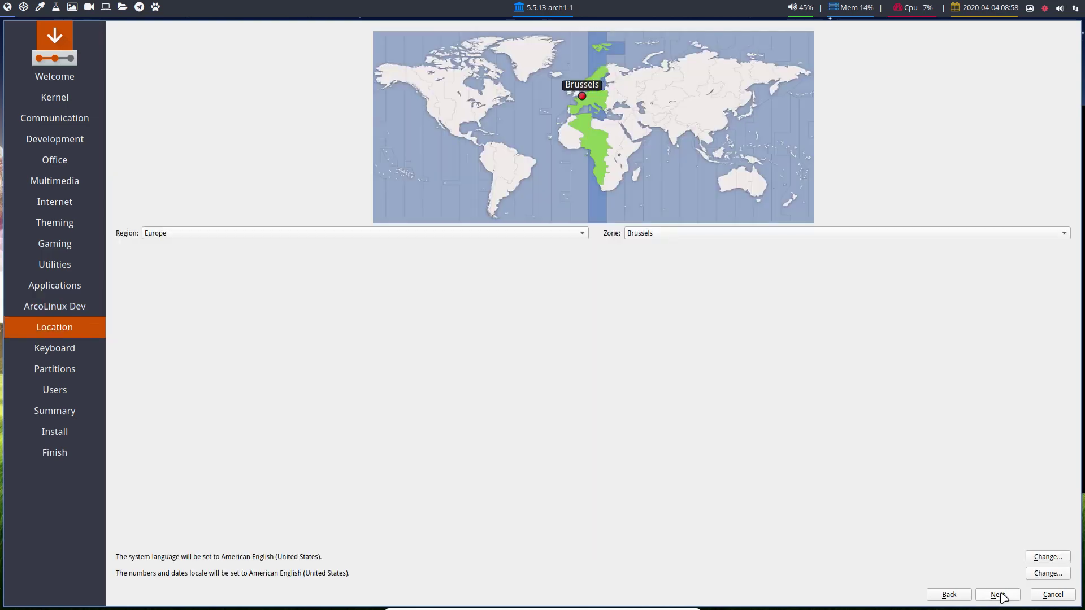
{"action": "left_click", "coordinate": [998, 595]}
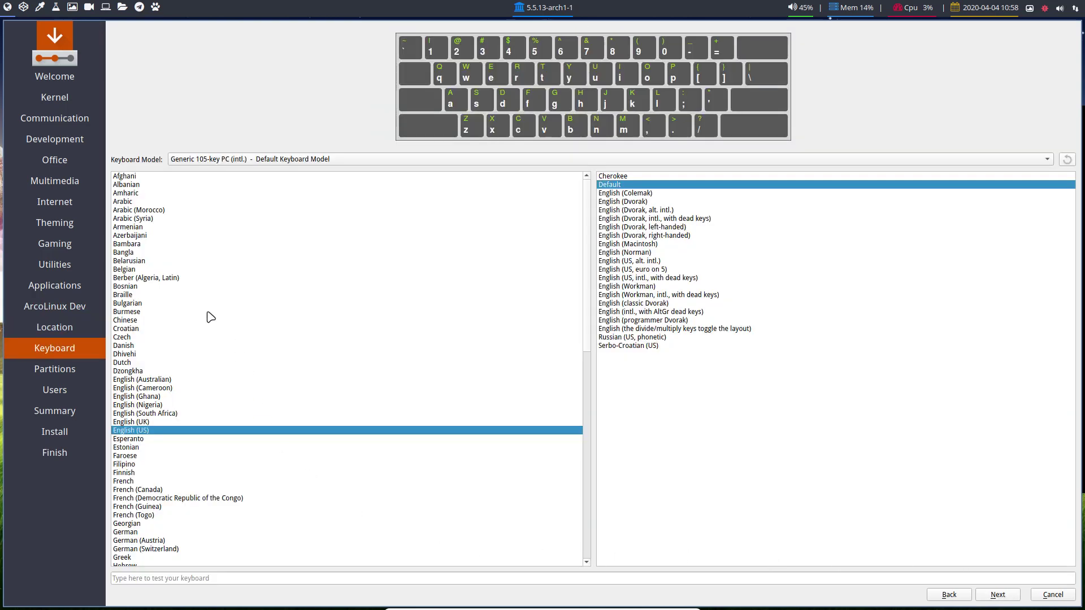
{"action": "left_click", "coordinate": [141, 270]}
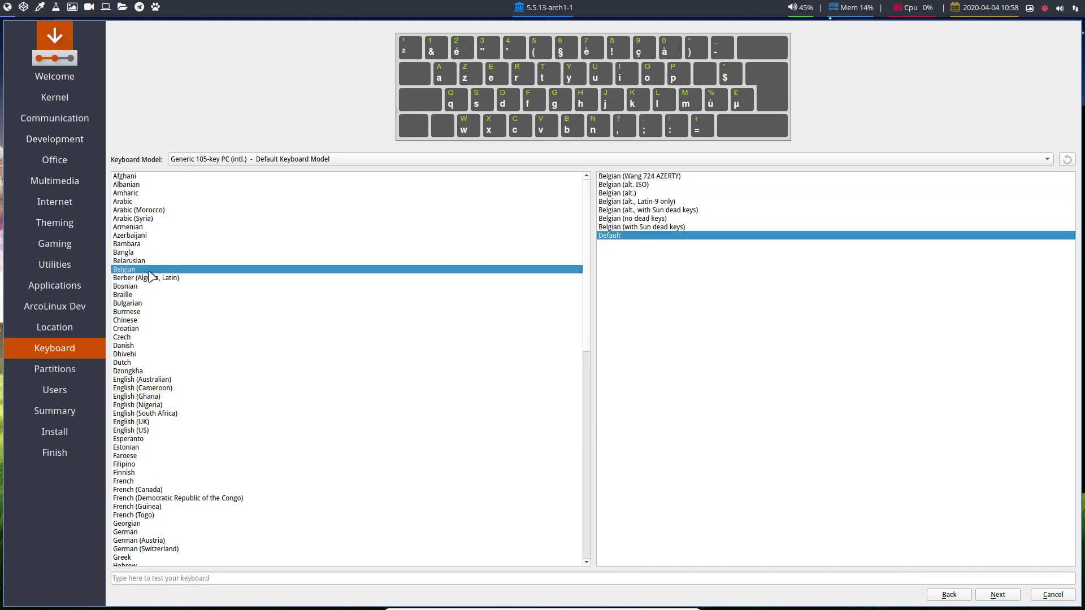
{"action": "left_click", "coordinate": [998, 595]}
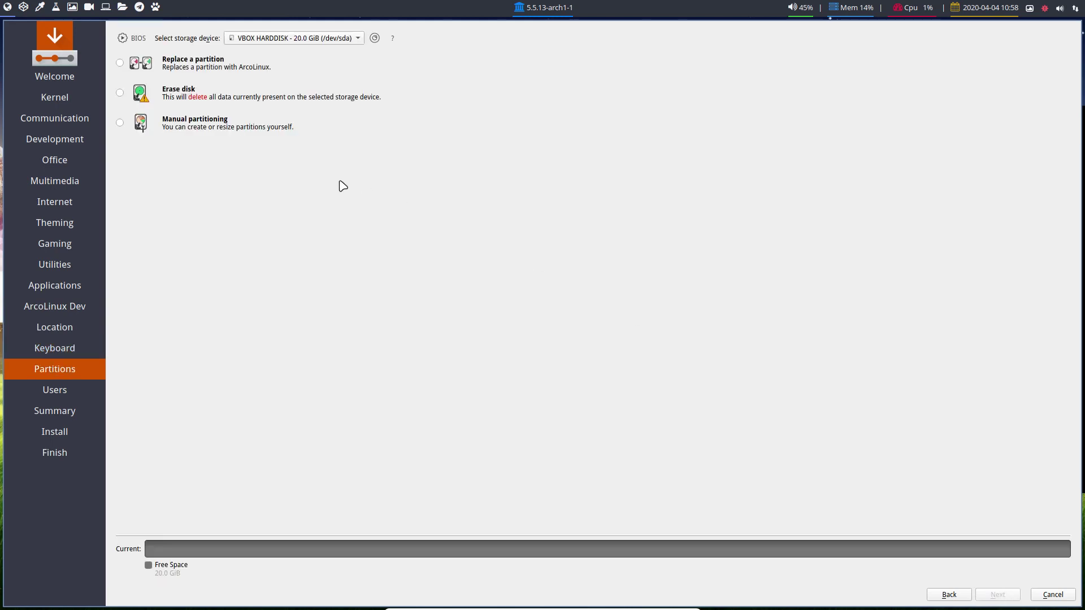
Step: Choose Erase disk with No Swap, after briefly trying the replace and manual partitioning options
{"action": "left_click", "coordinate": [188, 63]}
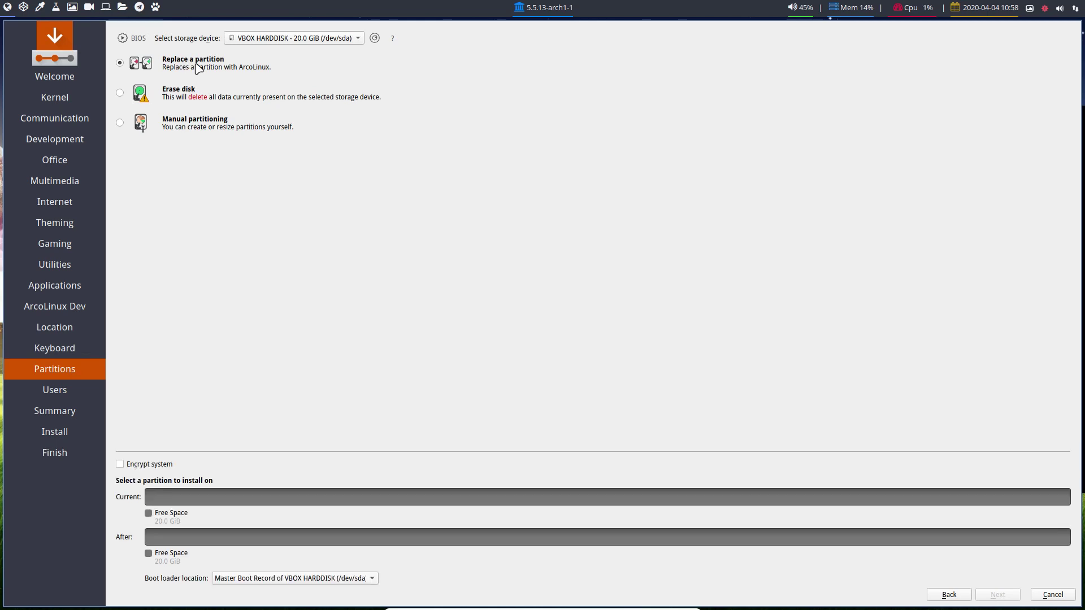
{"action": "left_click", "coordinate": [167, 99]}
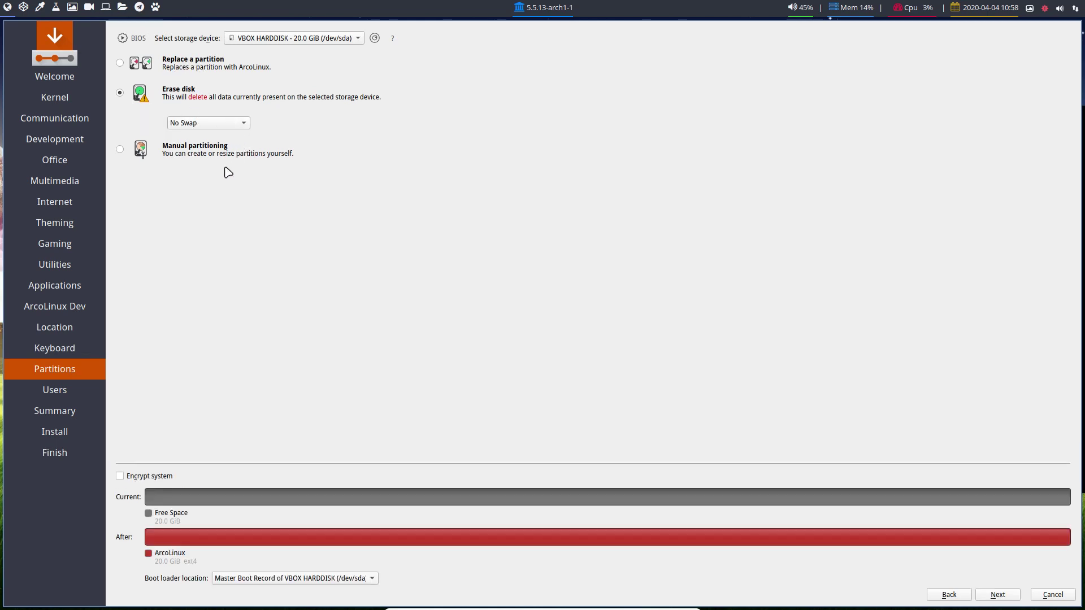
{"action": "left_click", "coordinate": [203, 123]}
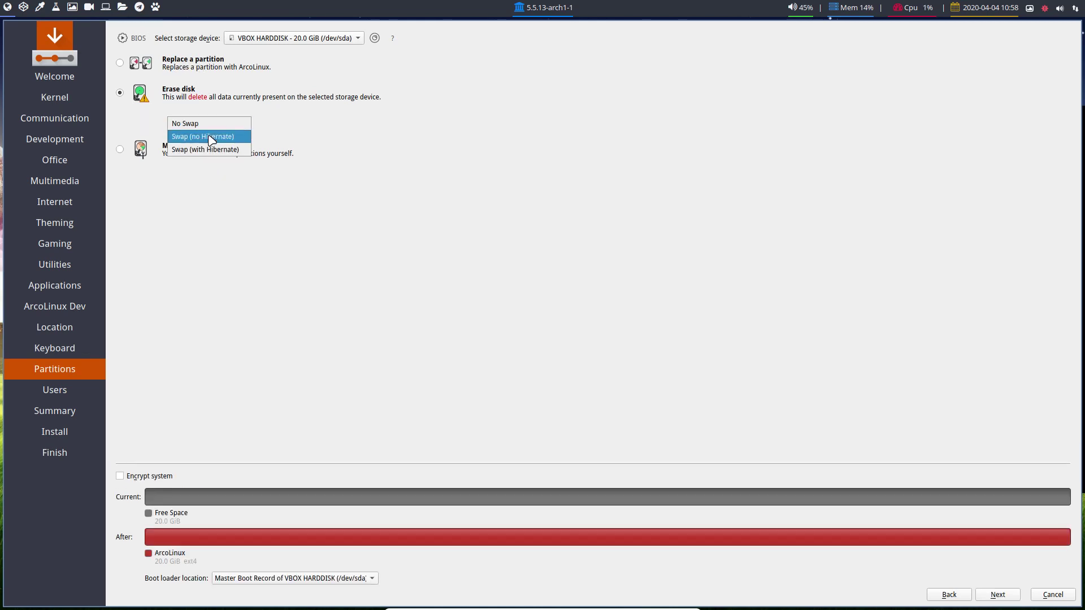
{"action": "left_click", "coordinate": [217, 218]}
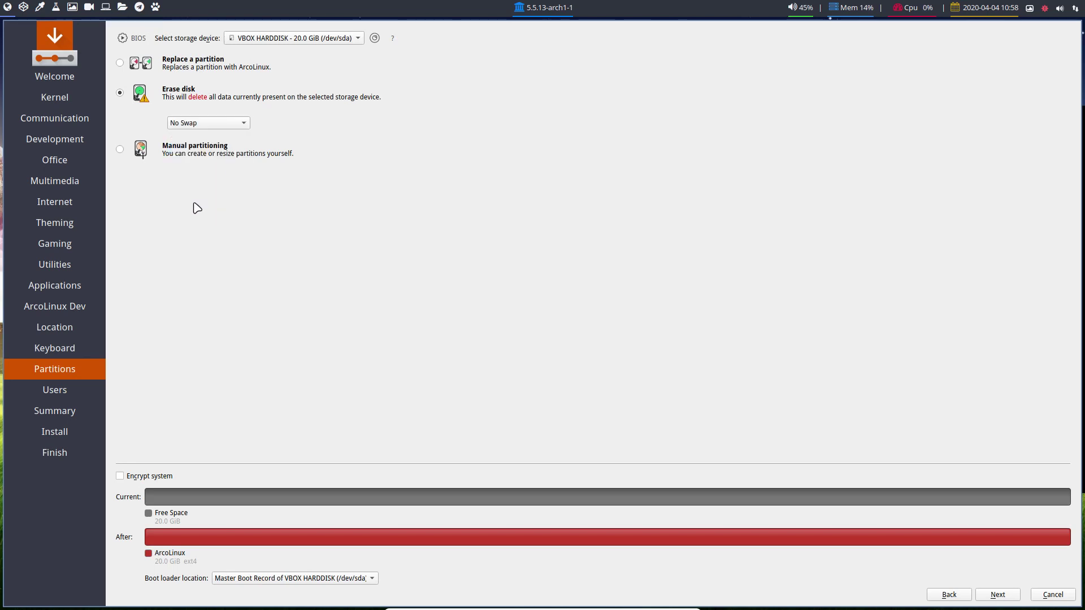
{"action": "left_click", "coordinate": [120, 150]}
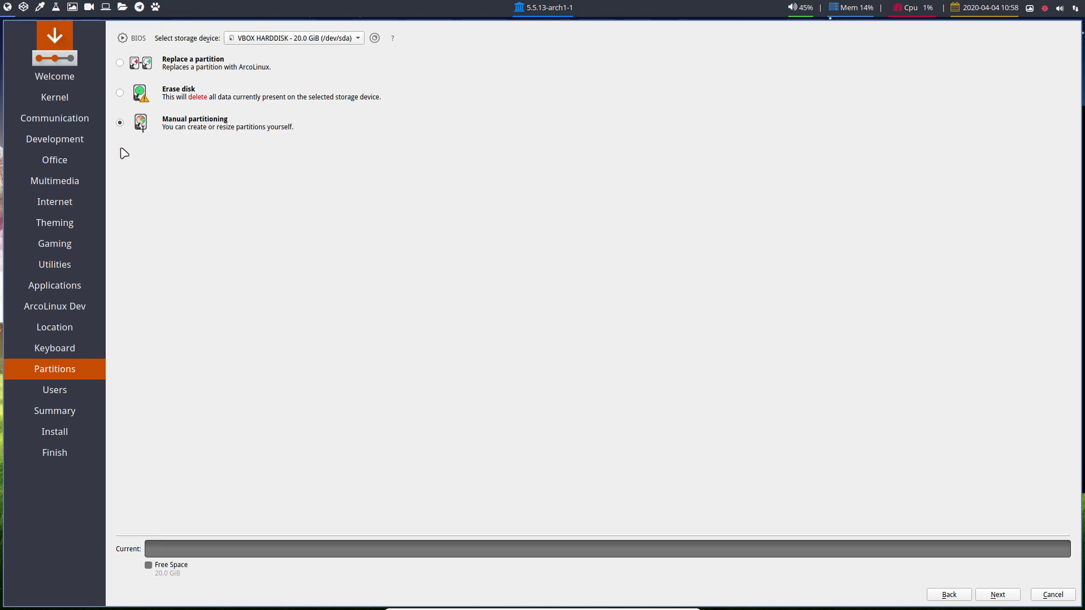
{"action": "left_click", "coordinate": [119, 92]}
Step: Try encryption and the manual partition editor, then settle on unencrypted Erase disk with No Swap
{"action": "left_click", "coordinate": [151, 479]}
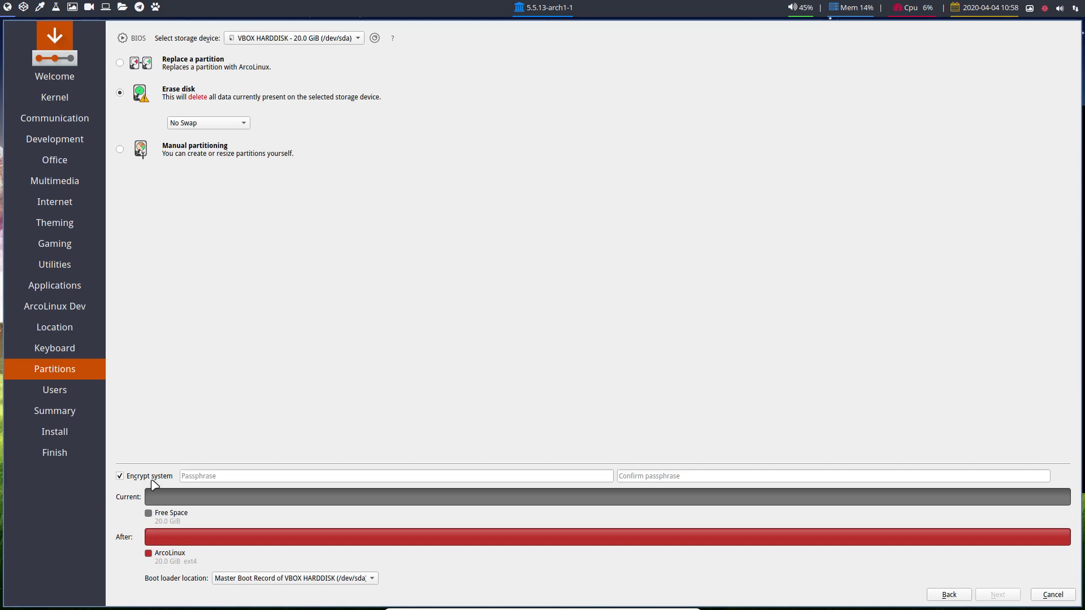
{"action": "left_click", "coordinate": [231, 126]}
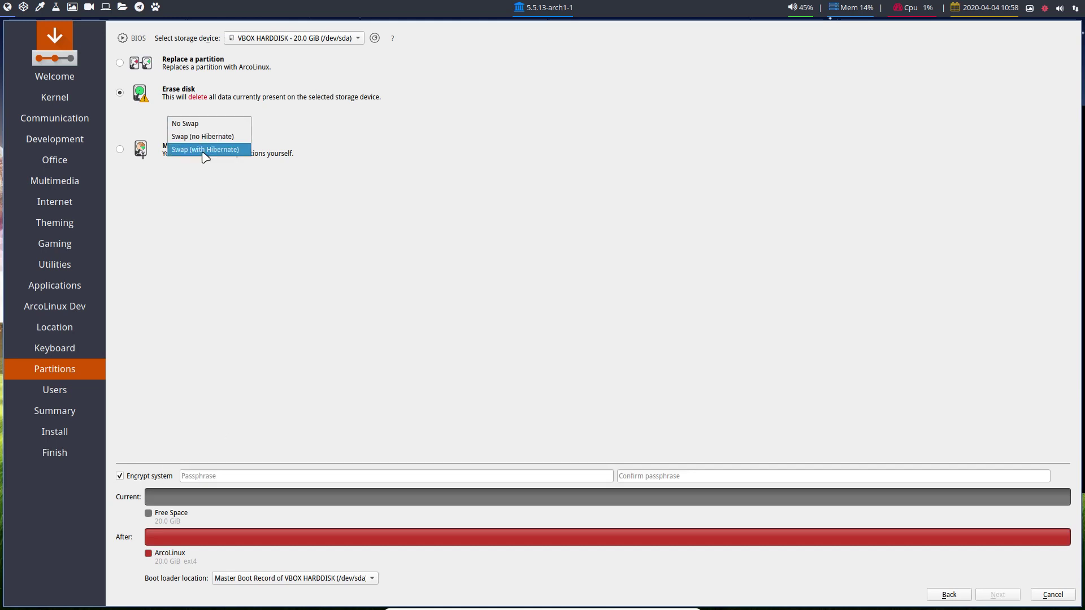
{"action": "left_click", "coordinate": [200, 249]}
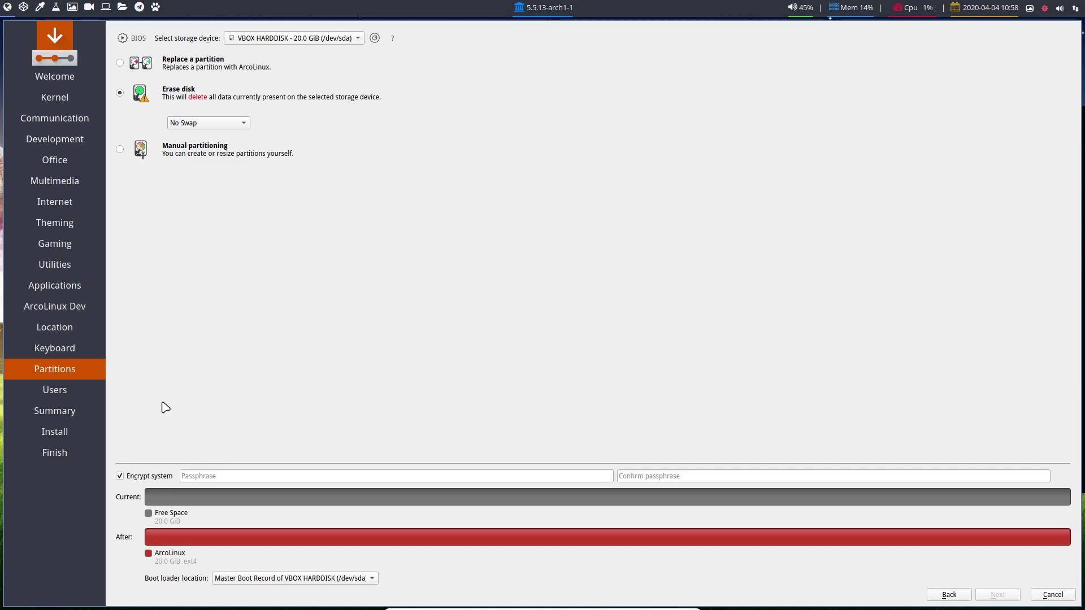
{"action": "left_click", "coordinate": [131, 477]}
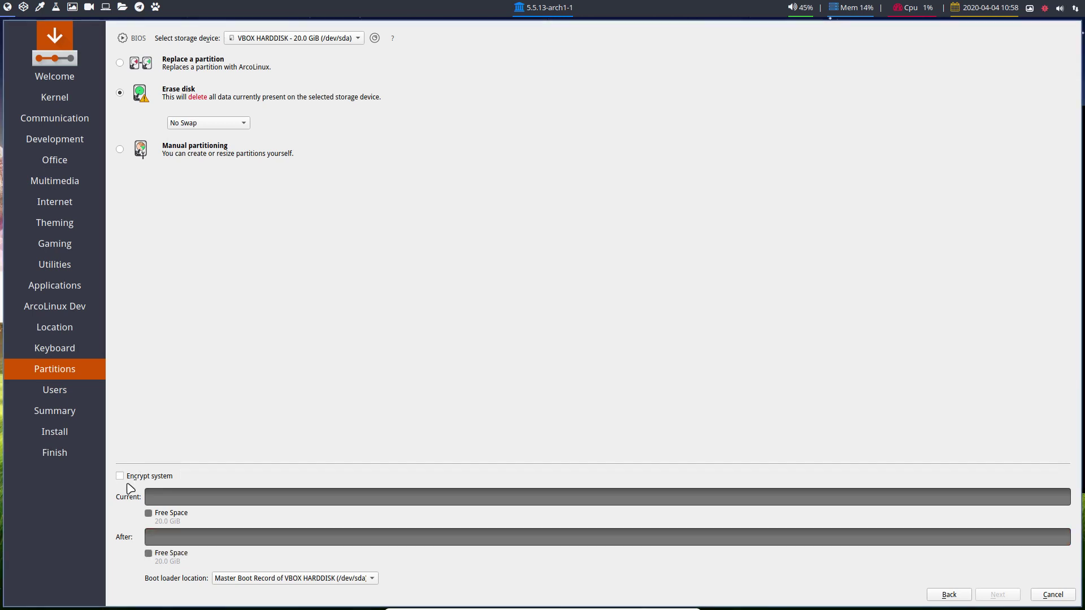
{"action": "left_click", "coordinate": [190, 151]}
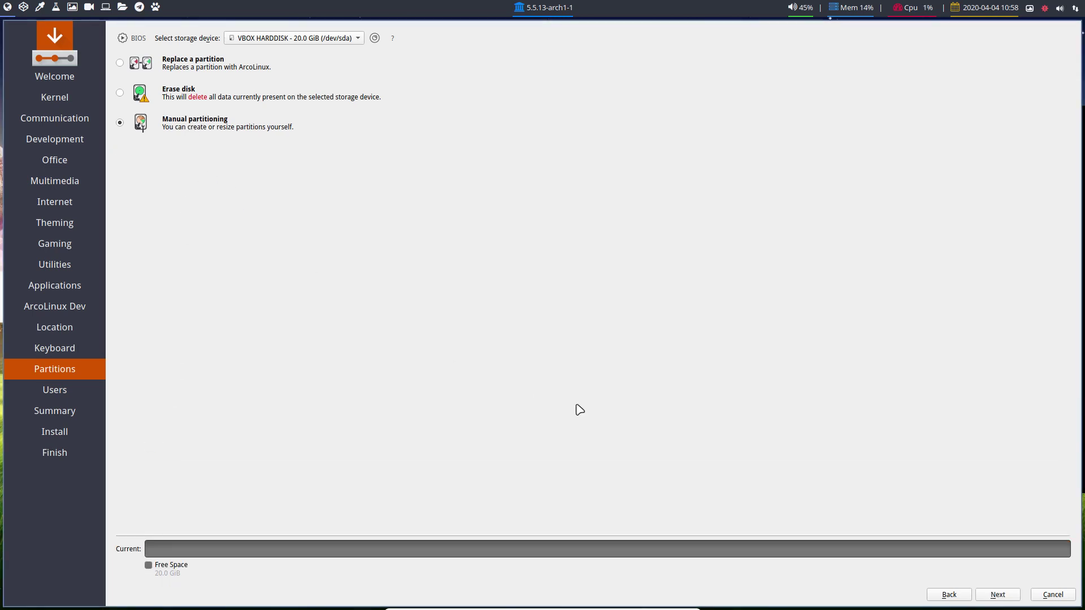
{"action": "left_click", "coordinate": [997, 595]}
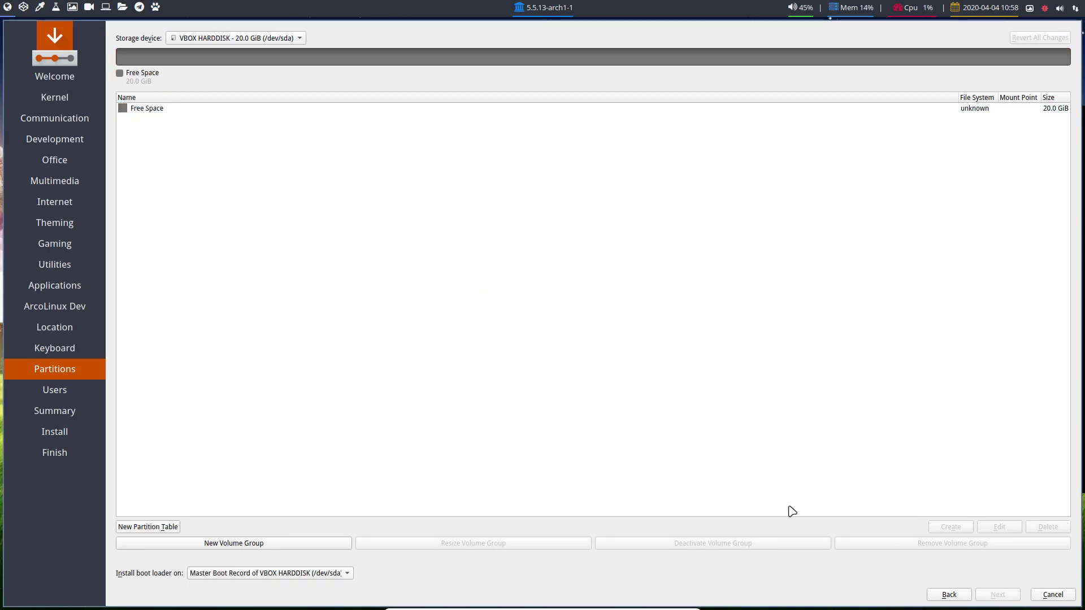
{"action": "left_click", "coordinate": [952, 596]}
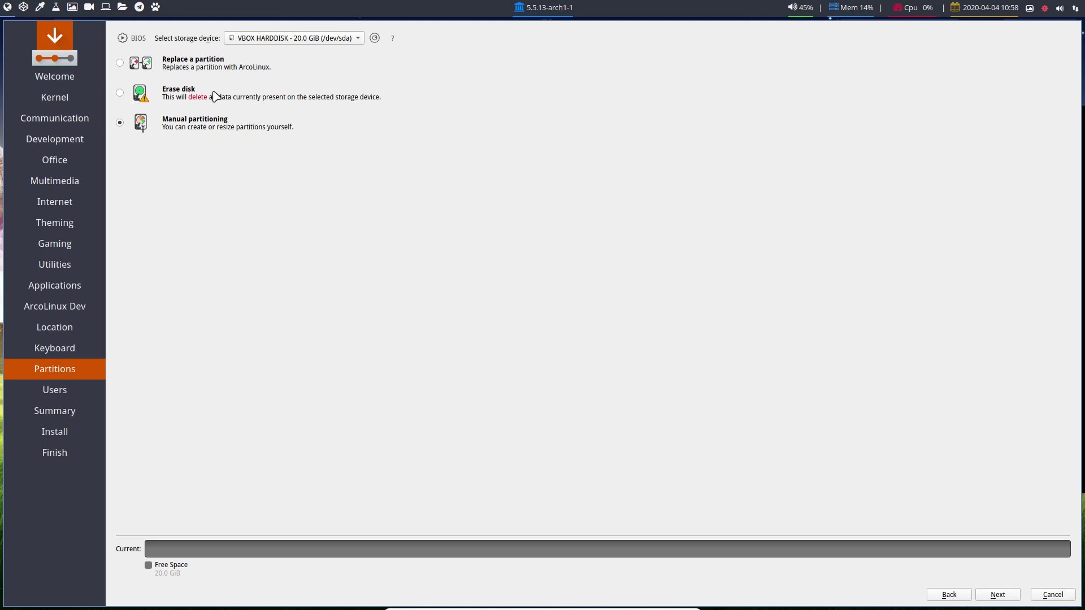
{"action": "left_click", "coordinate": [121, 93]}
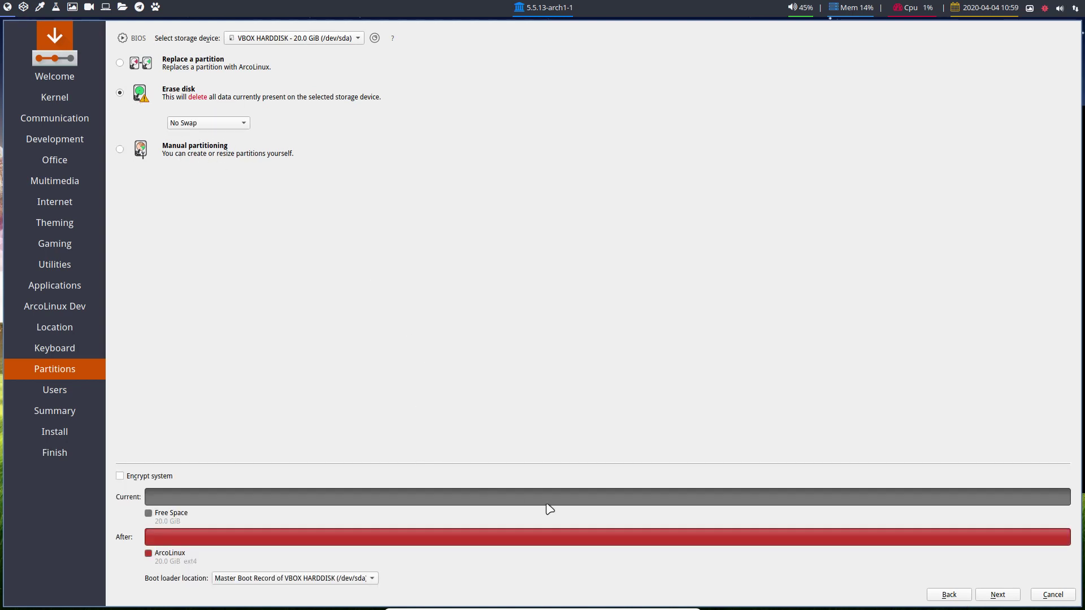
Step: Enter the user's login name, computer name ArcoLinuxB and the account password
{"action": "left_click", "coordinate": [998, 595]}
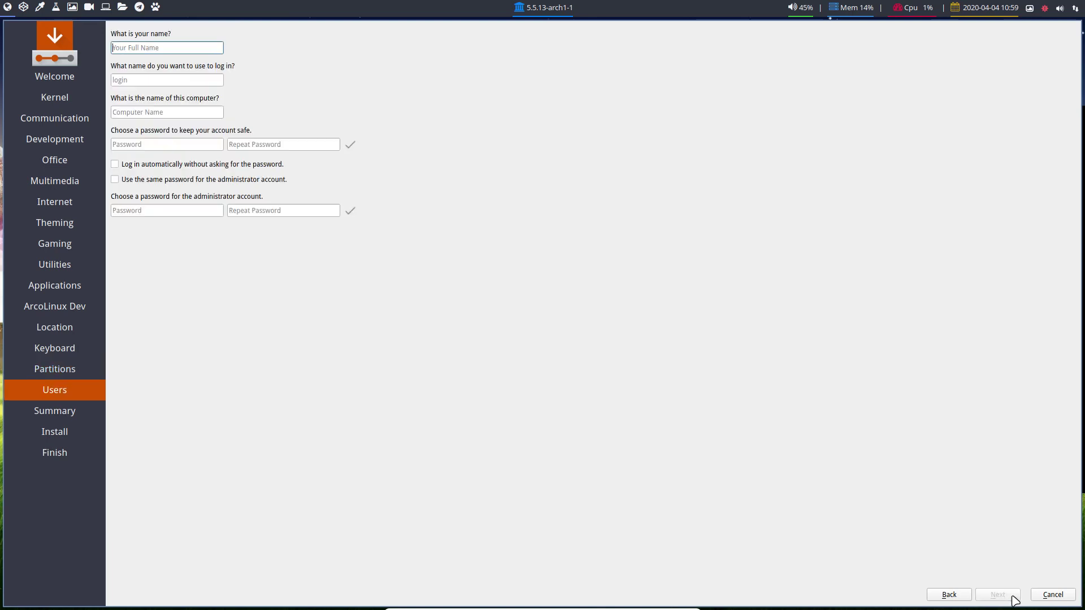
{"action": "type", "text": "erik"}
{"action": "key", "text": "Tab"}
{"action": "key", "text": "Tab"}
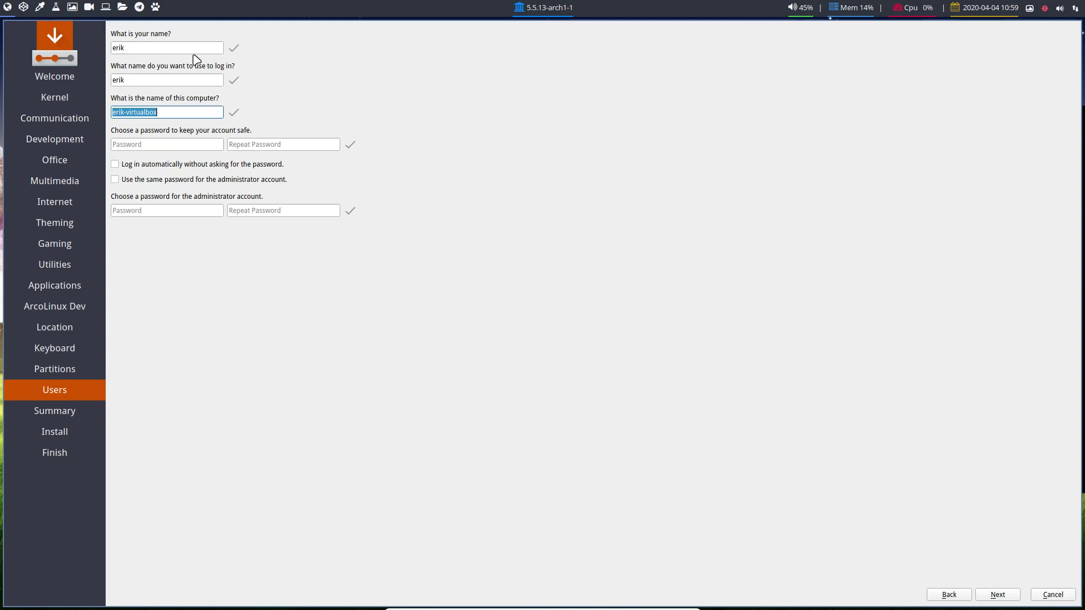
{"action": "type", "text": "ArcoLinuxB"}
{"action": "key", "text": "Tab"}
{"action": "type", "text": "****"}
{"action": "key", "text": "Tab"}
{"action": "type", "text": "****"}
Step: Enable automatic login and reuse the password for the administrator, then start the installation
{"action": "key", "text": "Tab"}
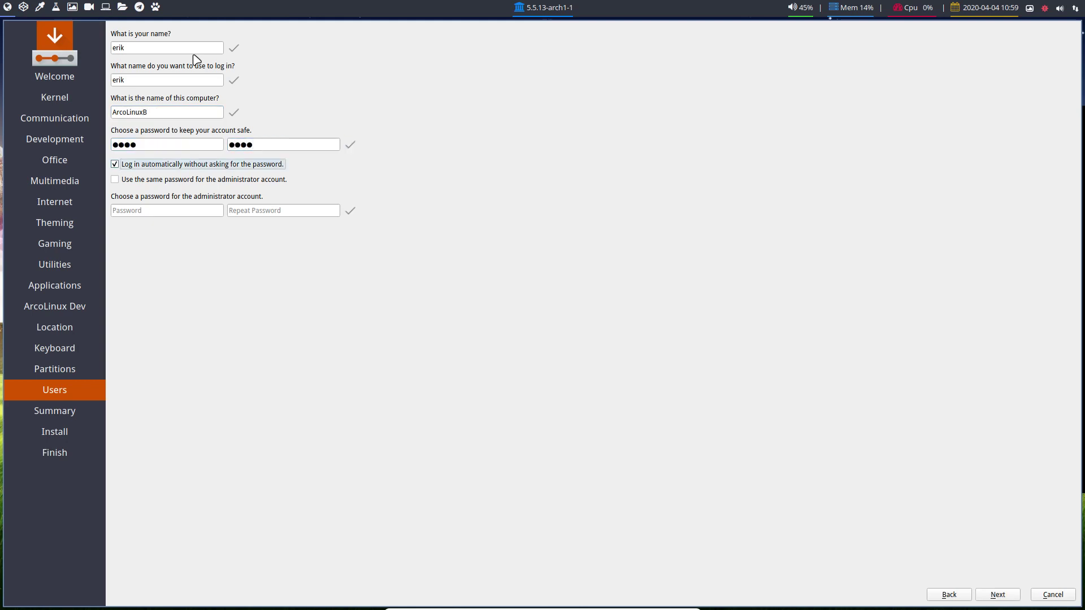
{"action": "key", "text": "Tab"}
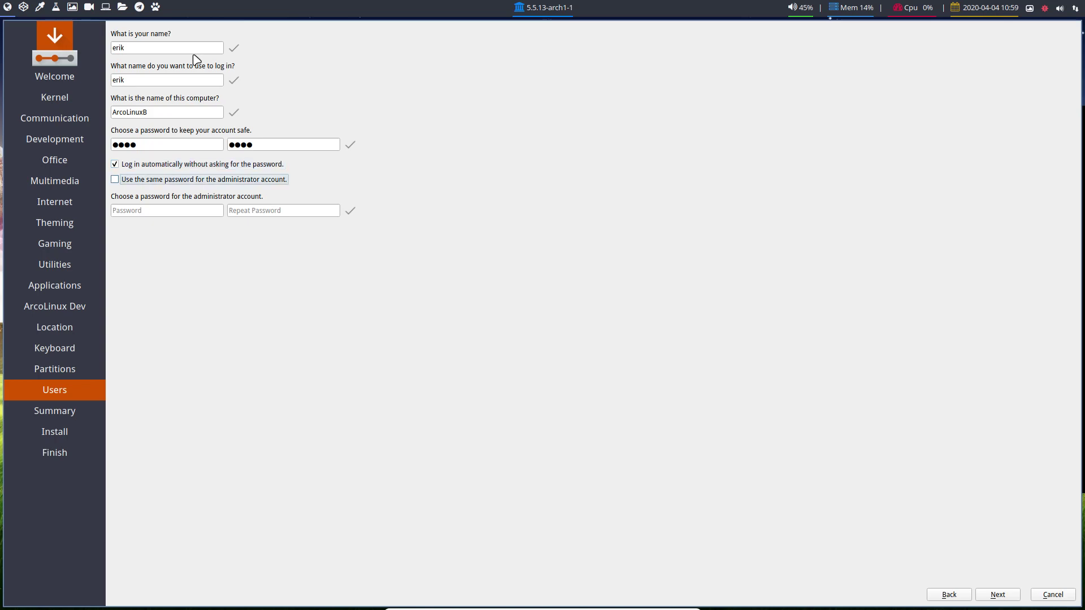
{"action": "key", "text": "space"}
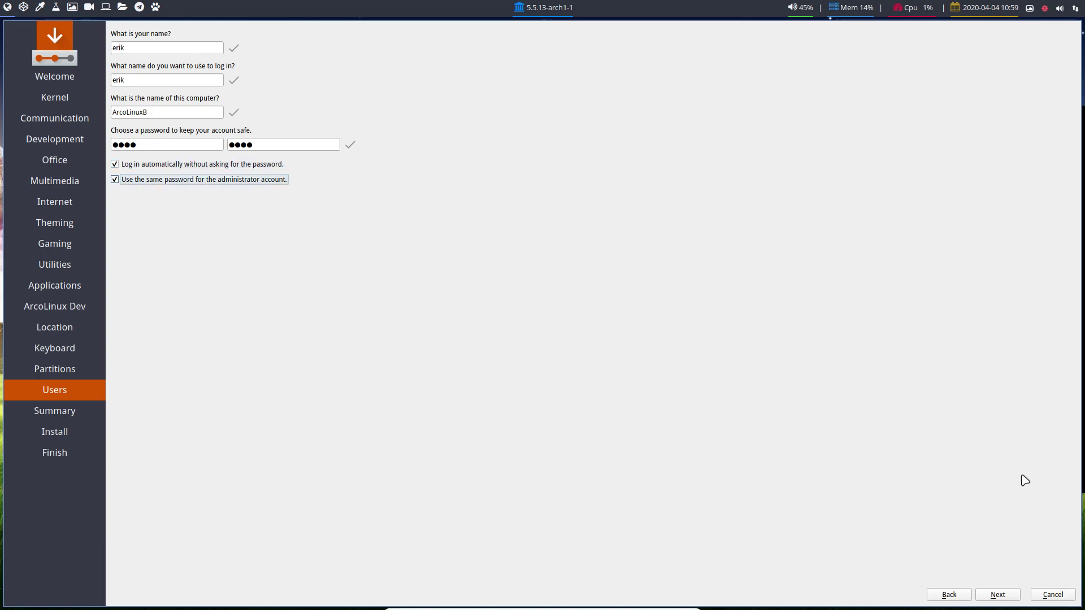
{"action": "left_click", "coordinate": [1008, 595]}
{"action": "left_click", "coordinate": [1007, 596]}
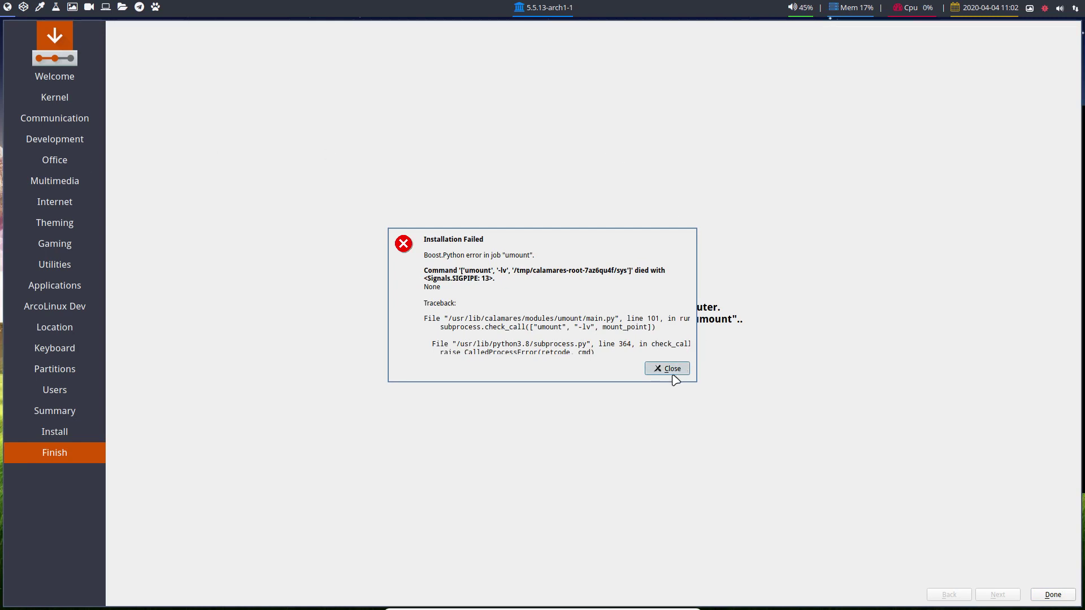
Step: Close the failed installer and restart via Super+X, picking the zen kernel boot entry
{"action": "left_click", "coordinate": [670, 369]}
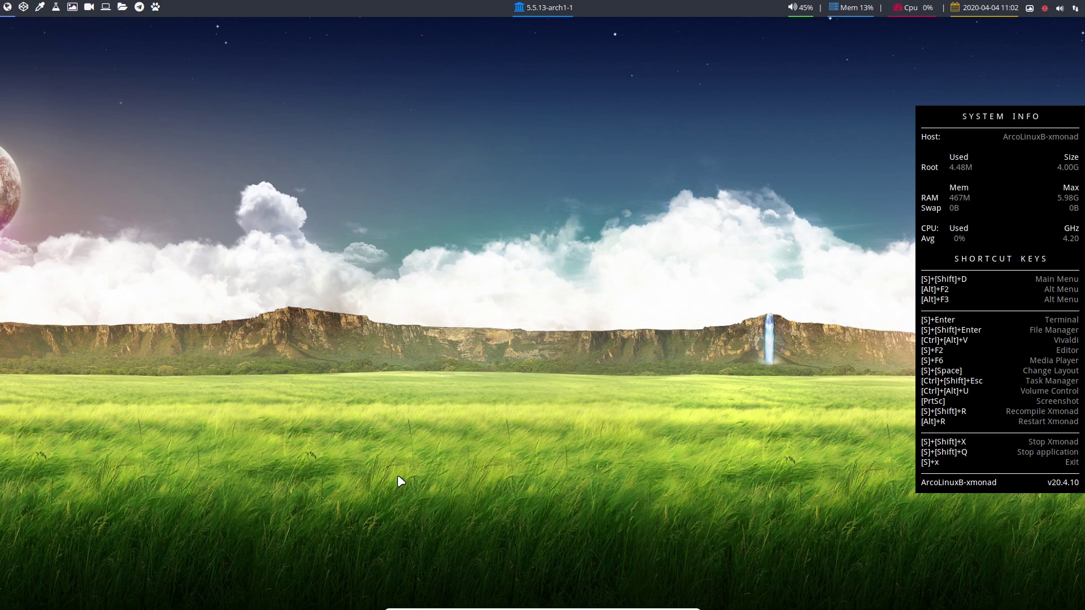
{"action": "key", "text": "super+x"}
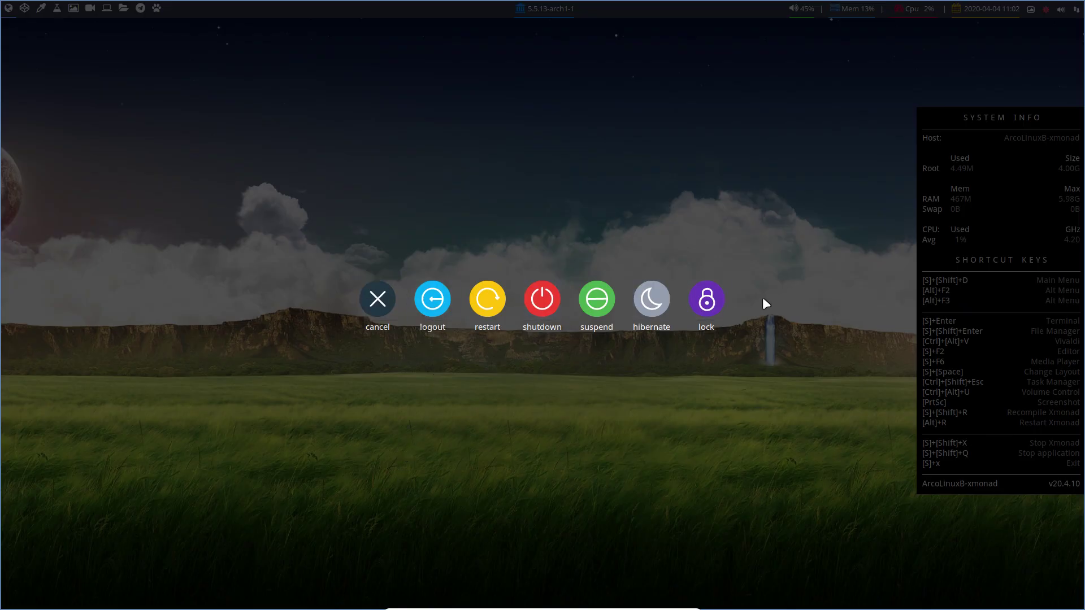
{"action": "left_click", "coordinate": [491, 299]}
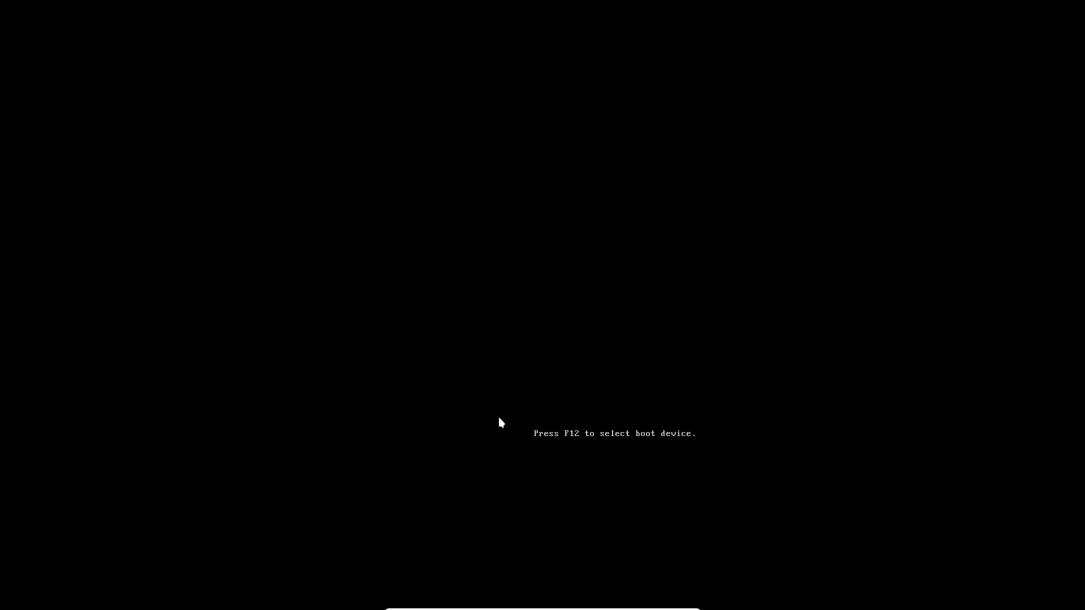
{"action": "key", "text": "Down"}
{"action": "key", "text": "Down"}
{"action": "key", "text": "Down"}
{"action": "key", "text": "Down"}
{"action": "key", "text": "Down"}
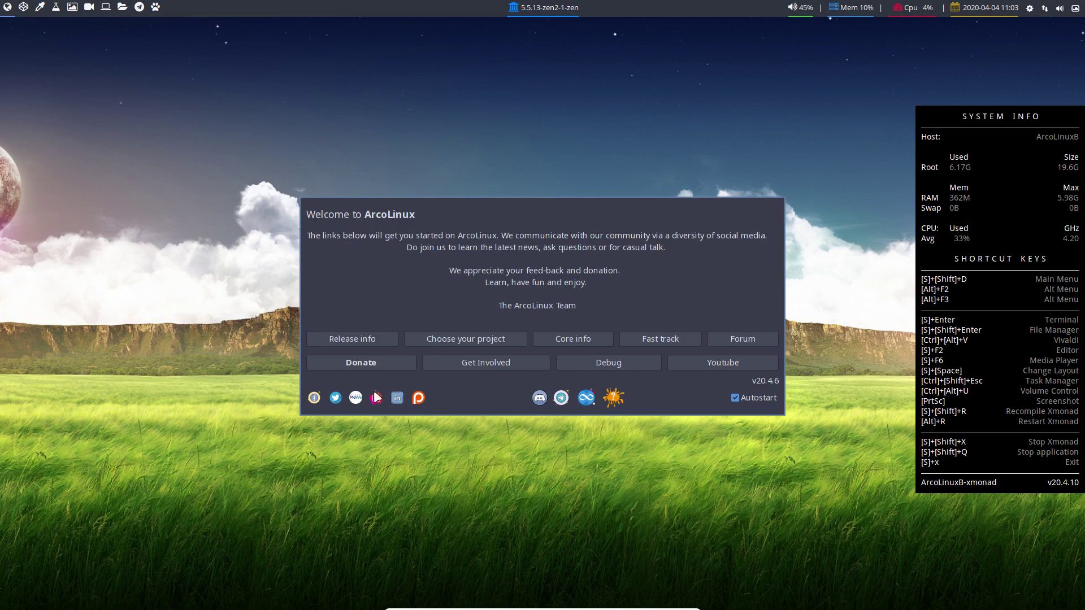
Step: Switch off Welcome autostart, close the Welcome window and hide the conky system info panel
{"action": "left_click", "coordinate": [743, 397]}
{"action": "key", "text": "super+shift+q"}
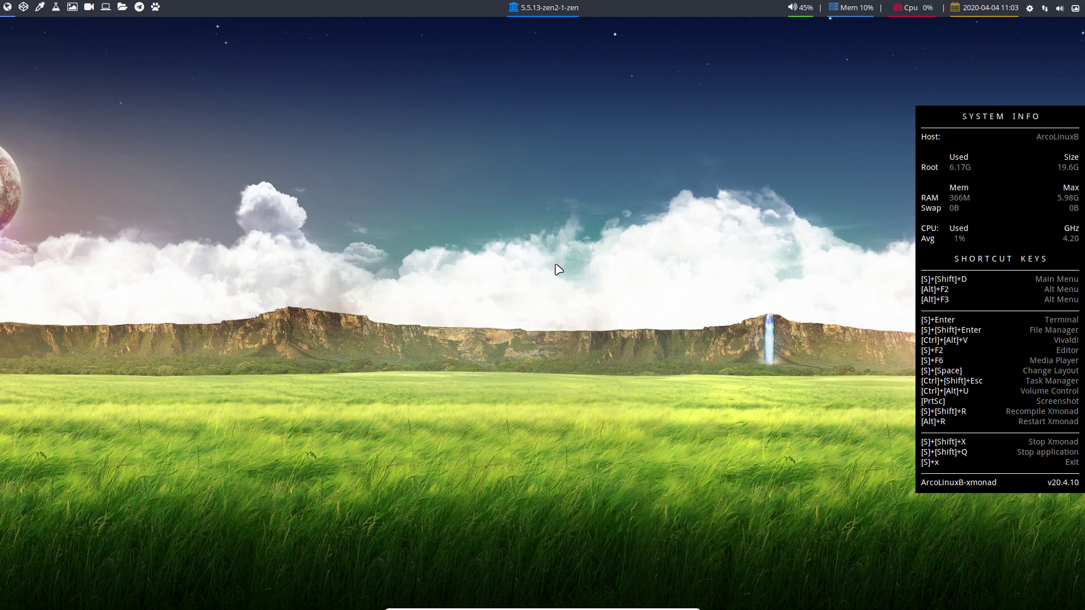
{"action": "key", "text": "super+c"}
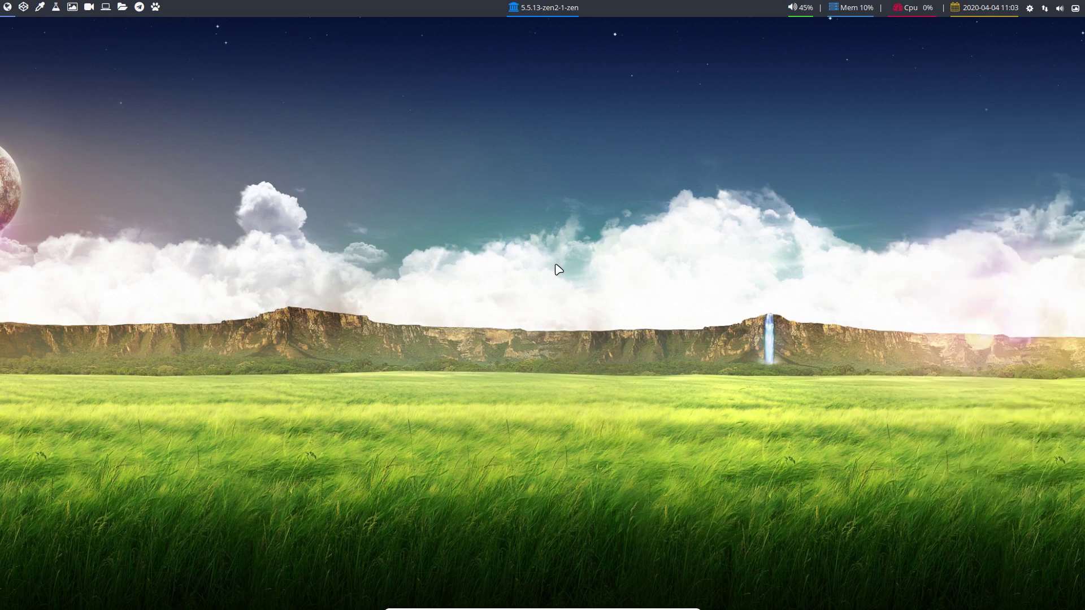
Step: Open a terminal, highlight neofetch's 5.5.13-zen2-1-zen Kernel line, then close the terminal
{"action": "key", "text": "super+Return"}
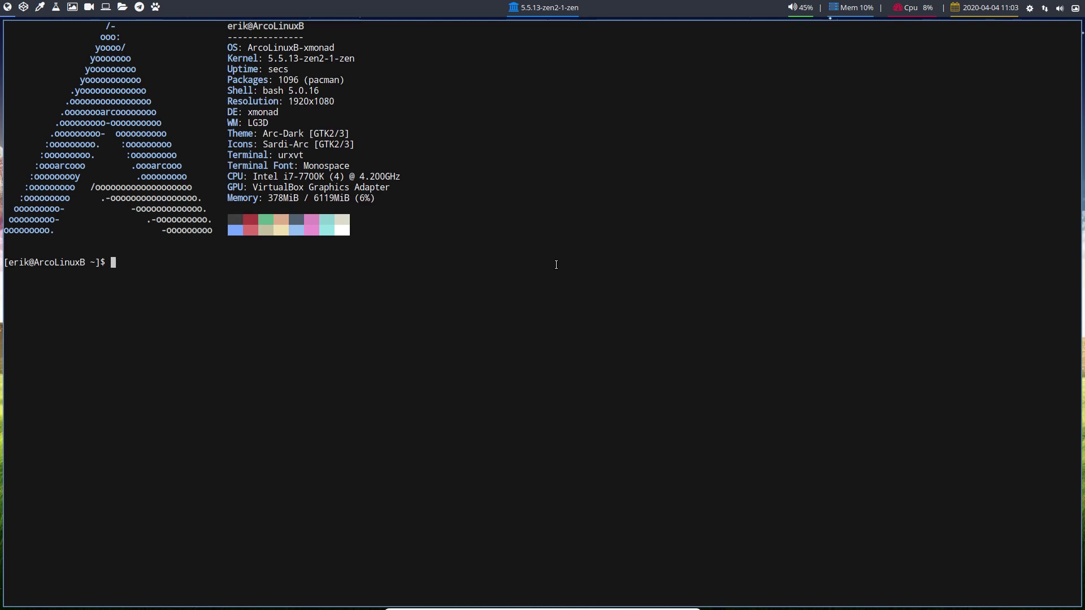
{"action": "left_click_drag", "start_coordinate": [269, 58], "coordinate": [298, 58]}
{"action": "triple_click", "coordinate": [310, 59]}
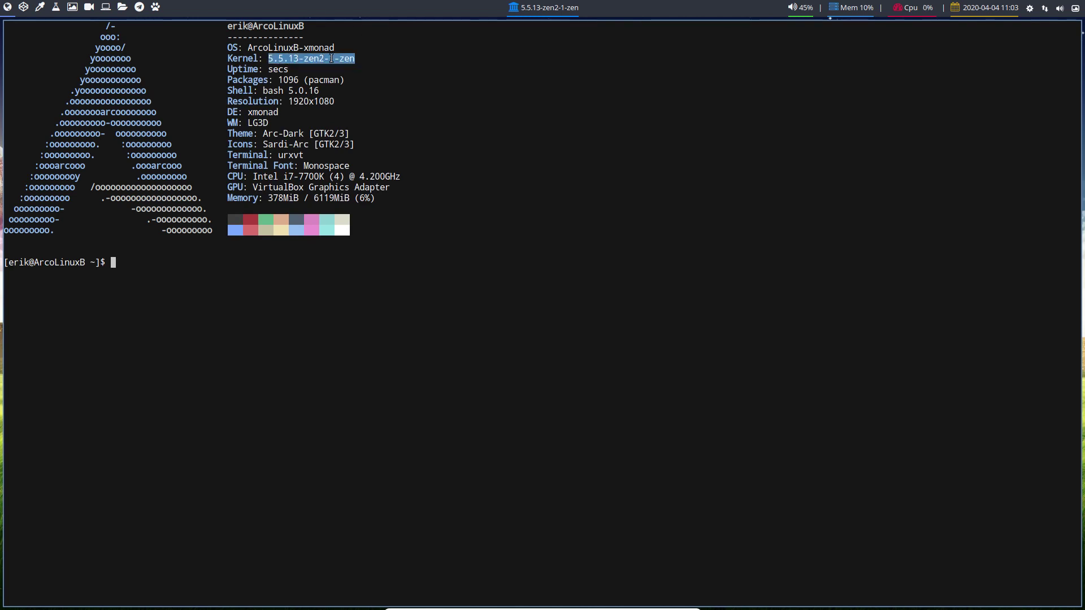
{"action": "left_click", "coordinate": [333, 149]}
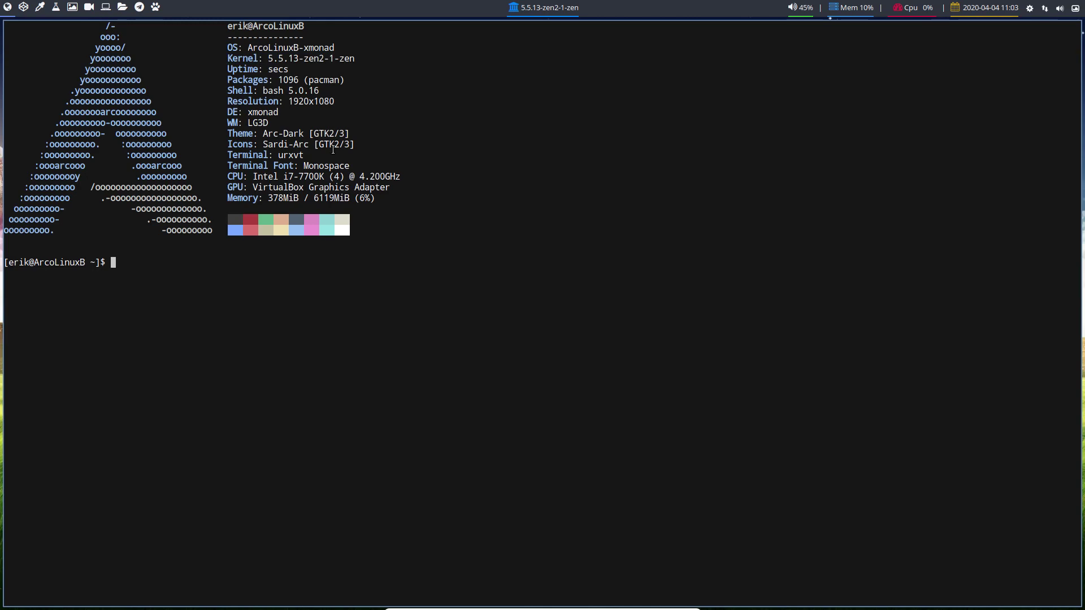
{"action": "key", "text": "super+q"}
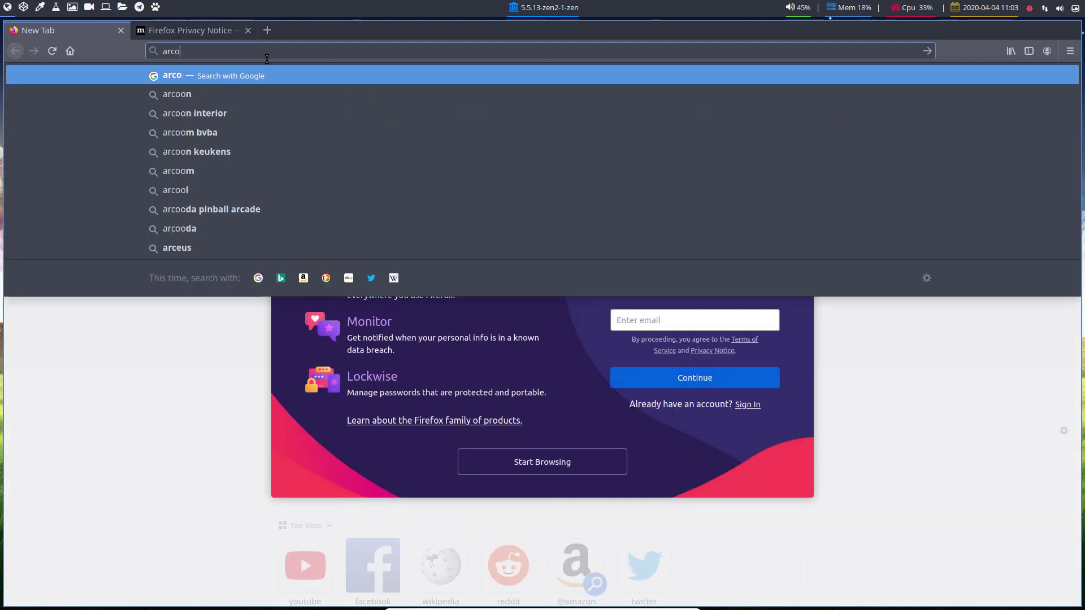
Step: Load arcolinuxd.com and reveal the XMONAD entries under PHASE 3 in the site menu
{"action": "type", "text": "m"}
{"action": "key", "text": "Return"}
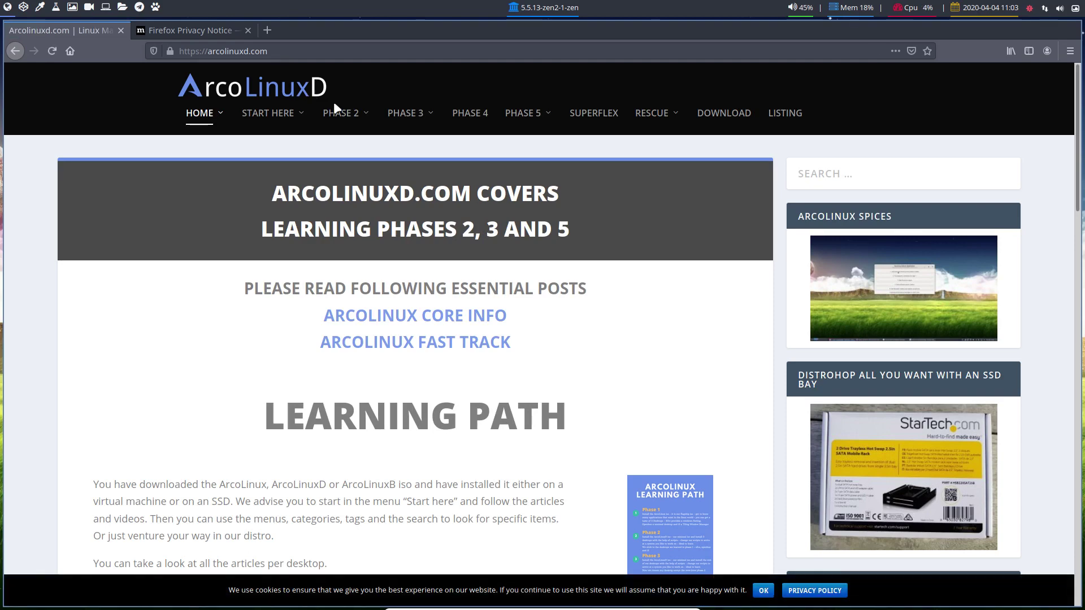
{"action": "mouse_move", "coordinate": [358, 111]}
{"action": "mouse_move", "coordinate": [344, 180]}
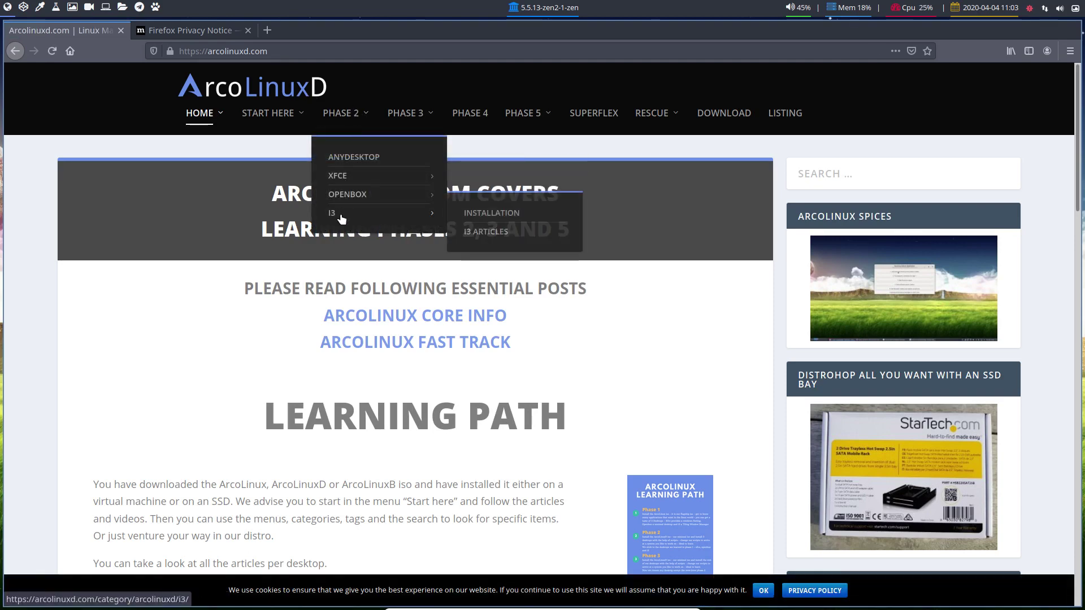
{"action": "mouse_move", "coordinate": [338, 216]}
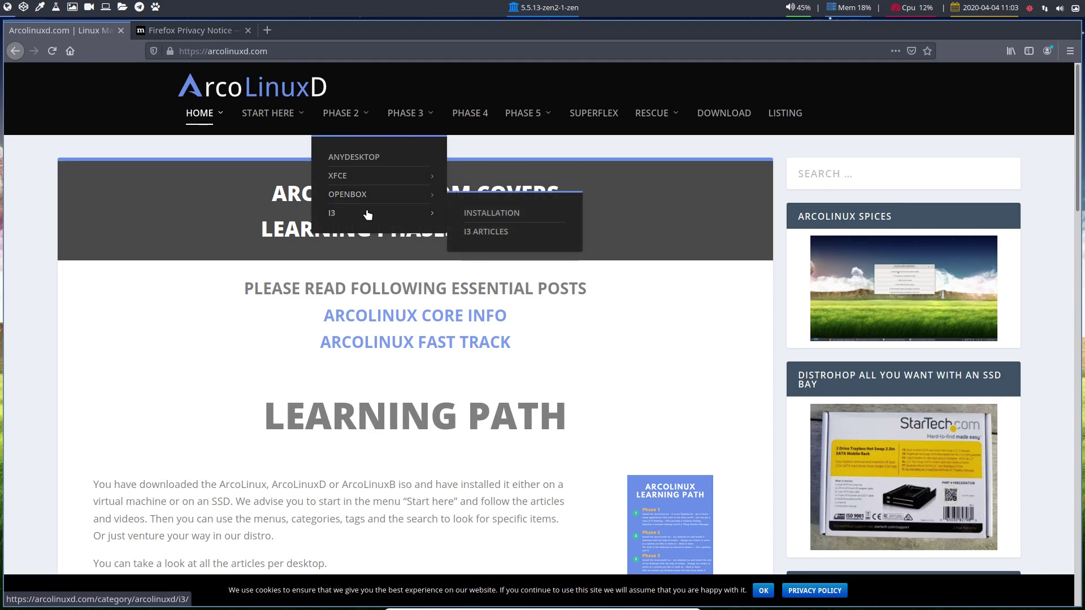
{"action": "mouse_move", "coordinate": [422, 111]}
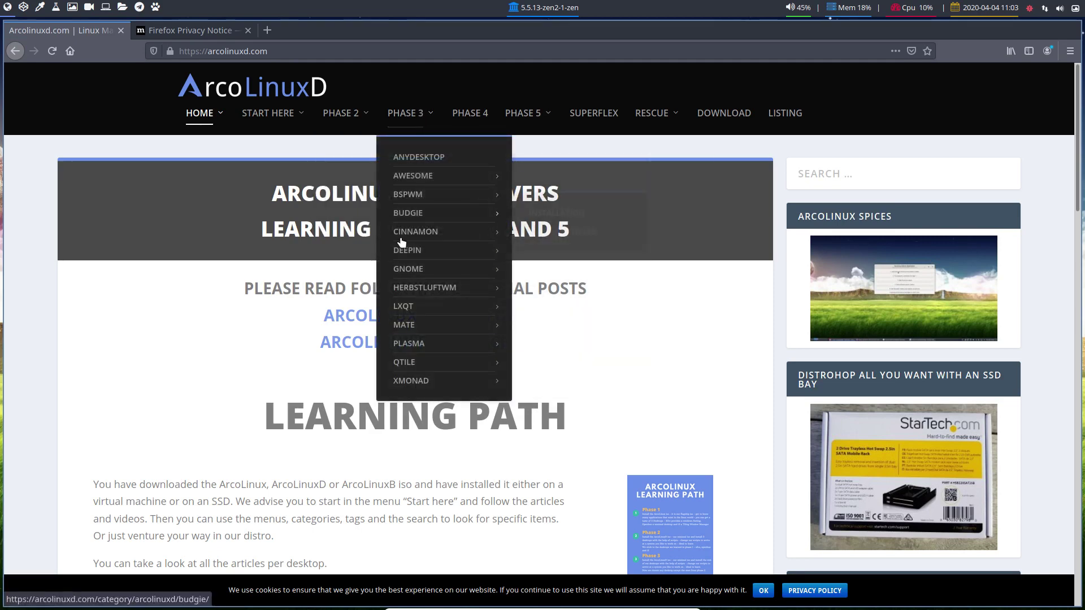
{"action": "mouse_move", "coordinate": [456, 382]}
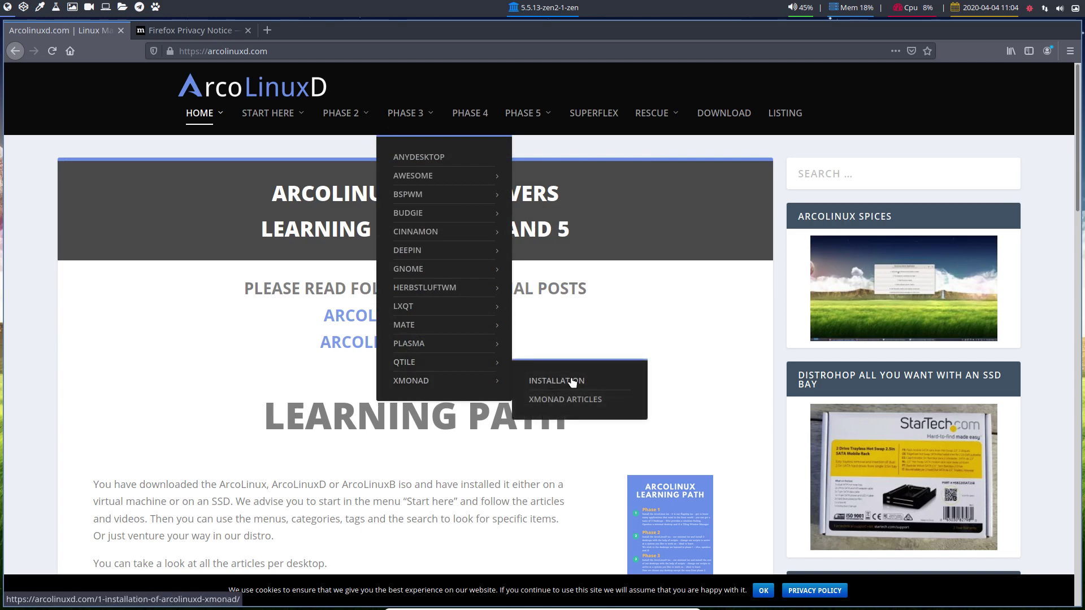
Step: Open the XMONAD ARTICLES category and scroll through its numbered Xmonad tutorial posts
{"action": "left_click", "coordinate": [567, 402]}
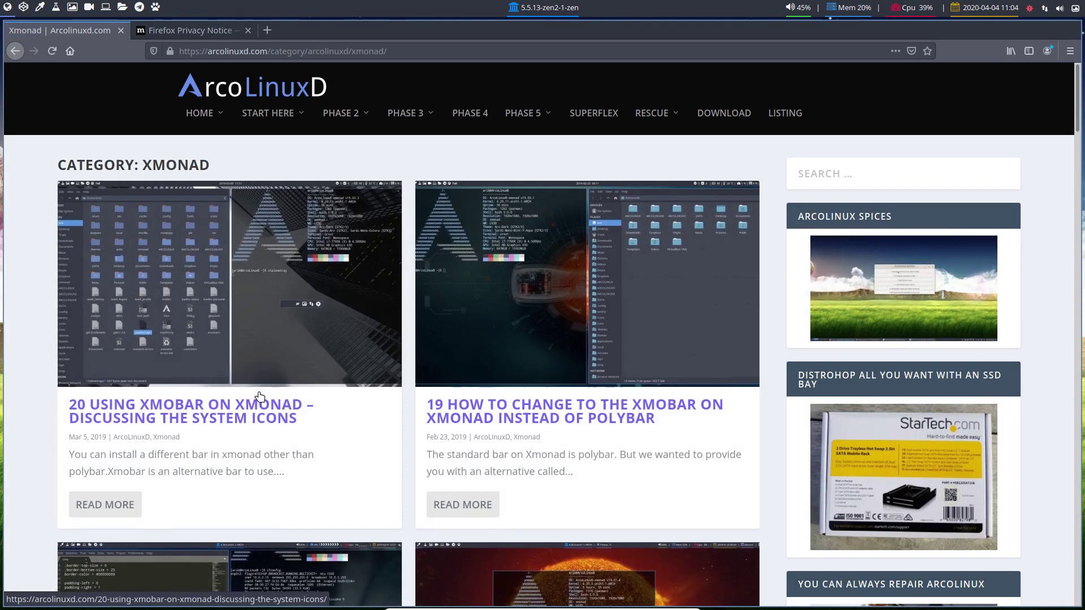
{"action": "scroll", "coordinate": [328, 364], "scroll_direction": "down", "scroll_amount": 5}
{"action": "scroll", "coordinate": [334, 360], "scroll_direction": "down", "scroll_amount": 20}
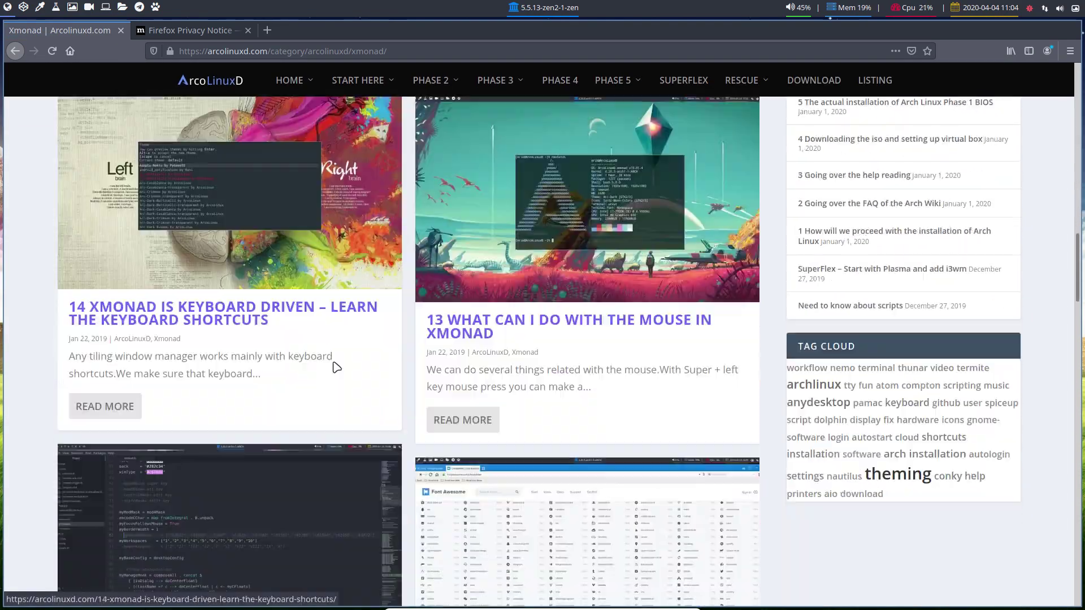
{"action": "scroll", "coordinate": [334, 364], "scroll_direction": "down", "scroll_amount": 20}
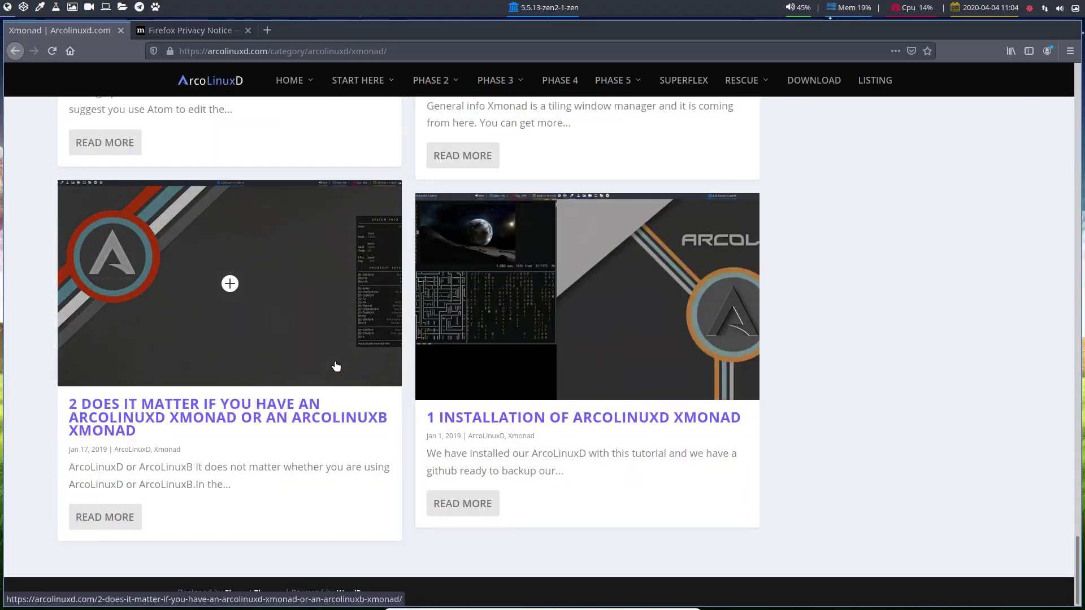
{"action": "scroll", "coordinate": [358, 363], "scroll_direction": "up", "scroll_amount": 20}
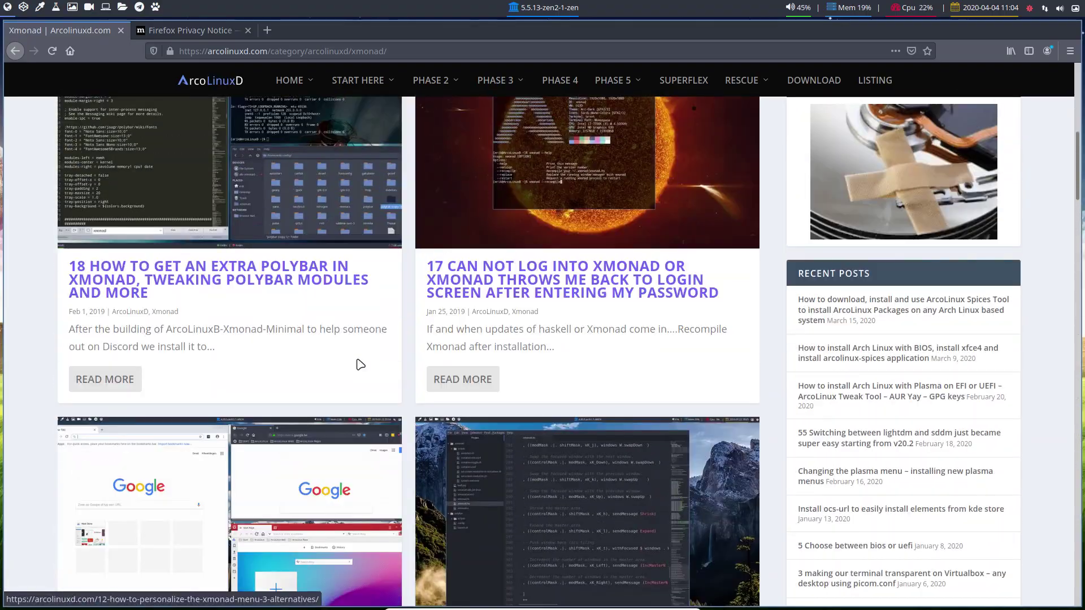
{"action": "scroll", "coordinate": [358, 364], "scroll_direction": "down", "scroll_amount": 20}
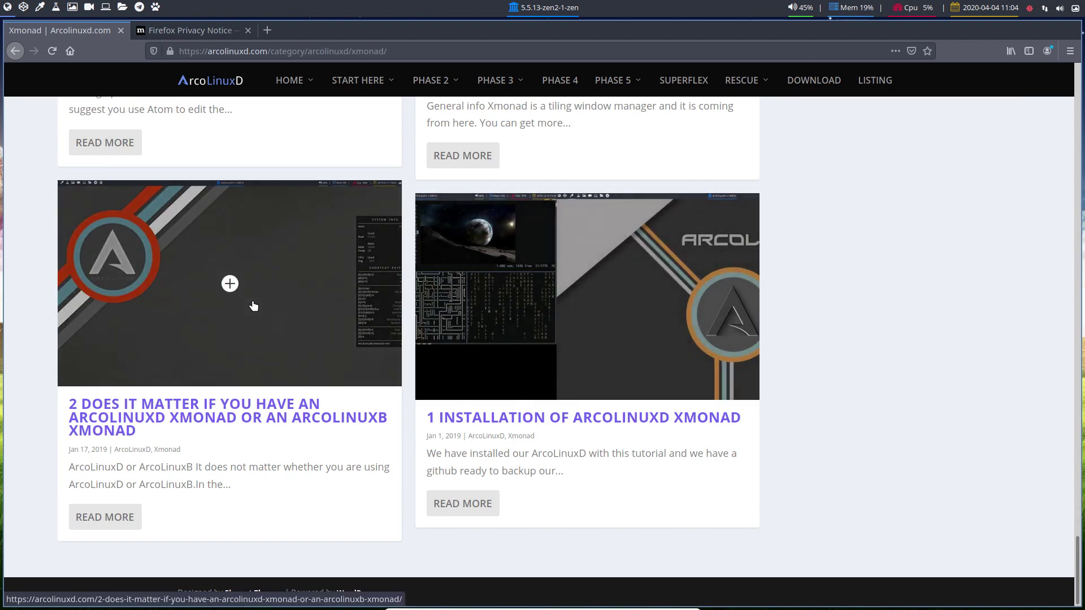
{"action": "scroll", "coordinate": [253, 305], "scroll_direction": "up", "scroll_amount": 1}
{"action": "scroll", "coordinate": [254, 306], "scroll_direction": "up", "scroll_amount": 12}
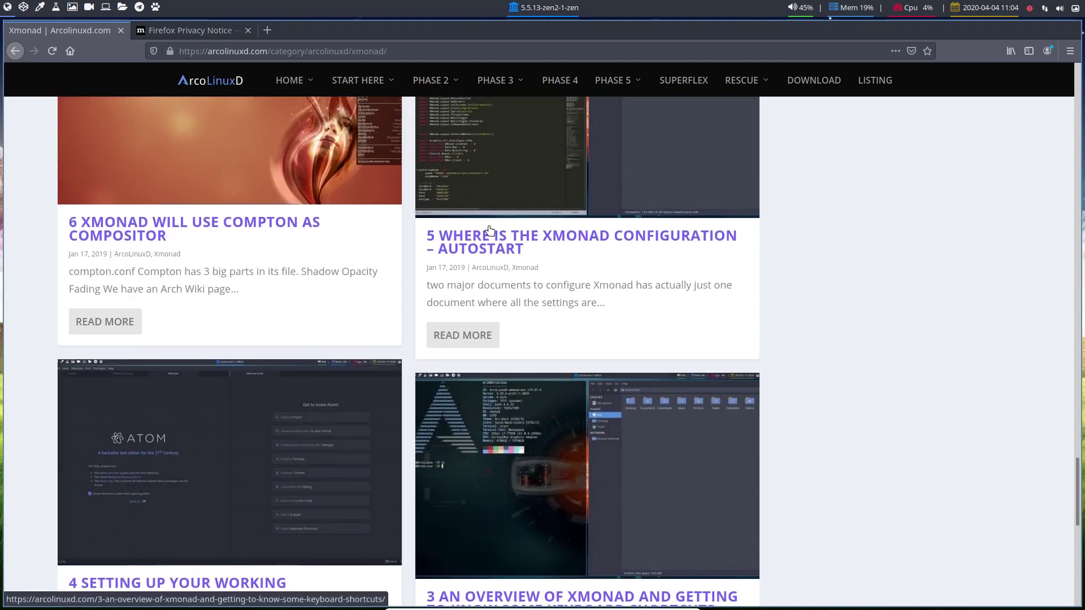
{"action": "scroll", "coordinate": [520, 230], "scroll_direction": "up", "scroll_amount": 8}
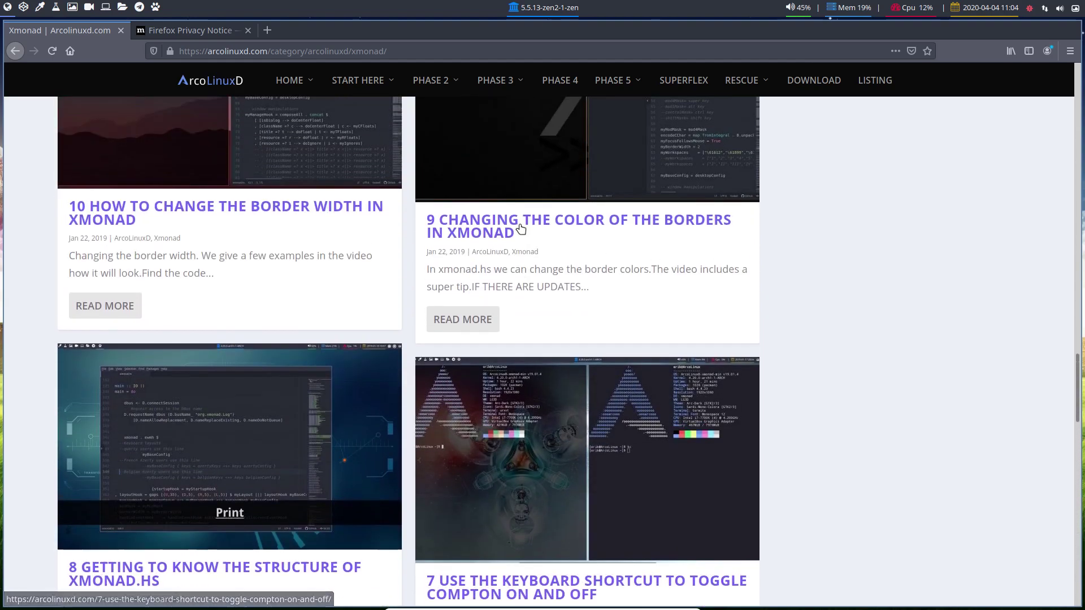